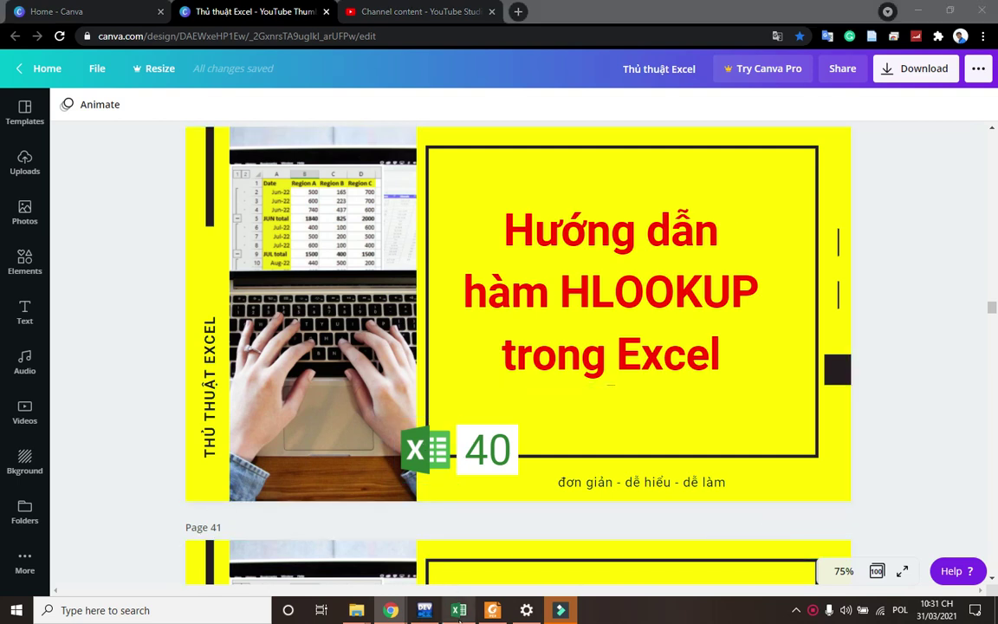
Switch from the Canva HLOOKUP thumbnail design to the Excel workbook.
{"action": "key", "text": "alt+Tab"}
{"action": "scroll", "coordinate": [315, 503], "scroll_direction": "down", "scroll_amount": 1}
{"action": "scroll", "coordinate": [315, 503], "scroll_direction": "down", "scroll_amount": 1}
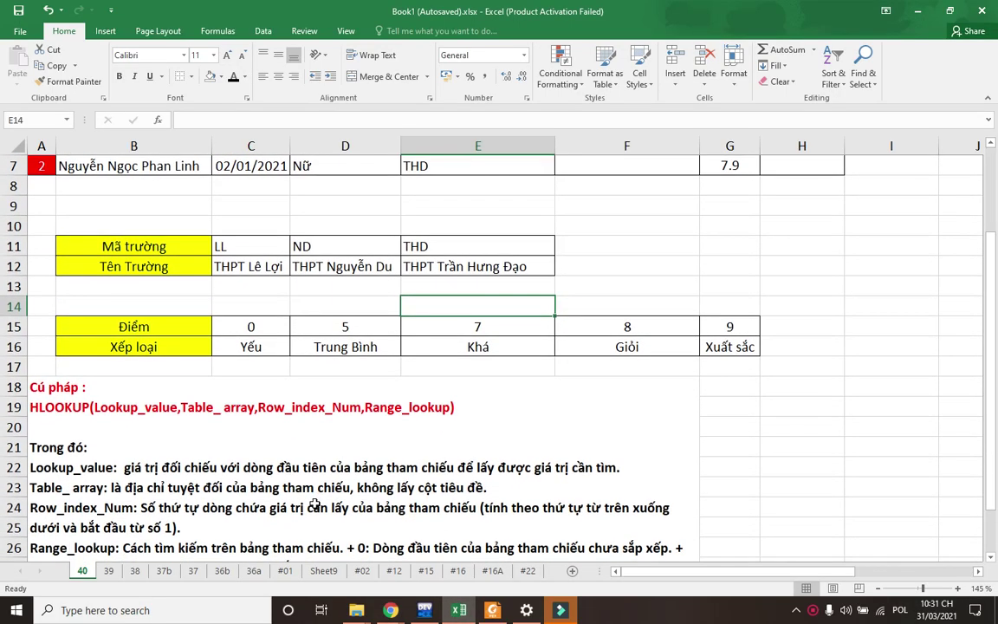
{"action": "scroll", "coordinate": [315, 504], "scroll_direction": "down", "scroll_amount": 2}
{"action": "scroll", "coordinate": [315, 503], "scroll_direction": "up", "scroll_amount": 2}
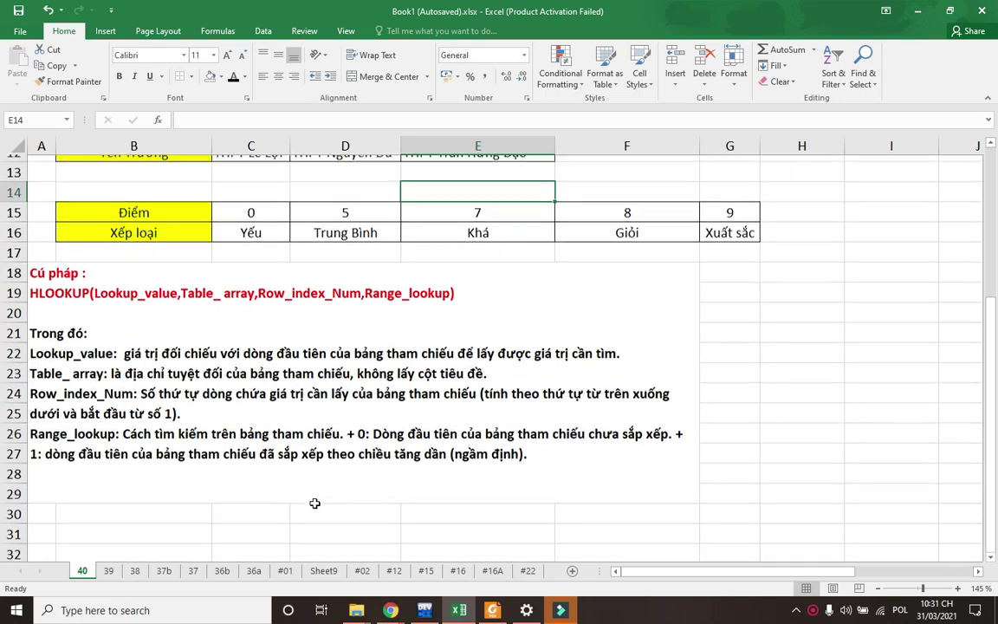
{"action": "scroll", "coordinate": [315, 503], "scroll_direction": "down", "scroll_amount": 1}
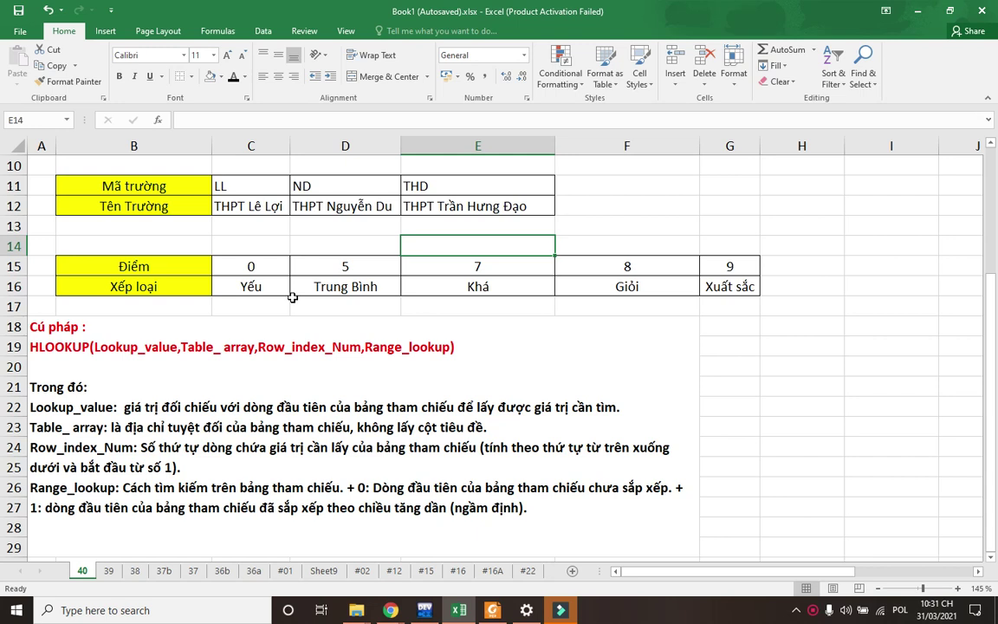
{"action": "left_click_drag", "start_coordinate": [230, 186], "coordinate": [466, 185]}
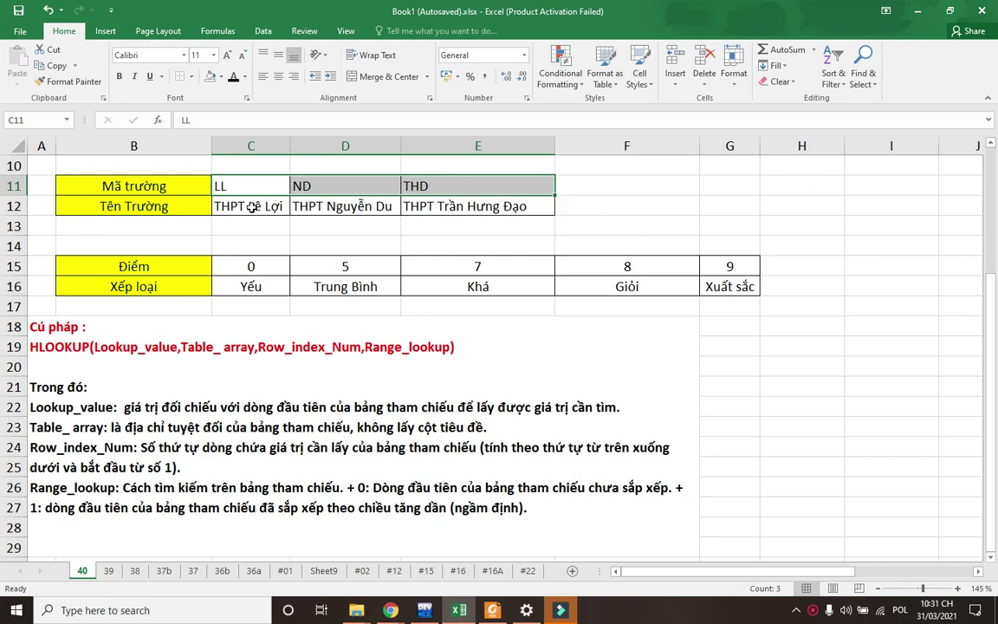
{"action": "left_click", "coordinate": [252, 205]}
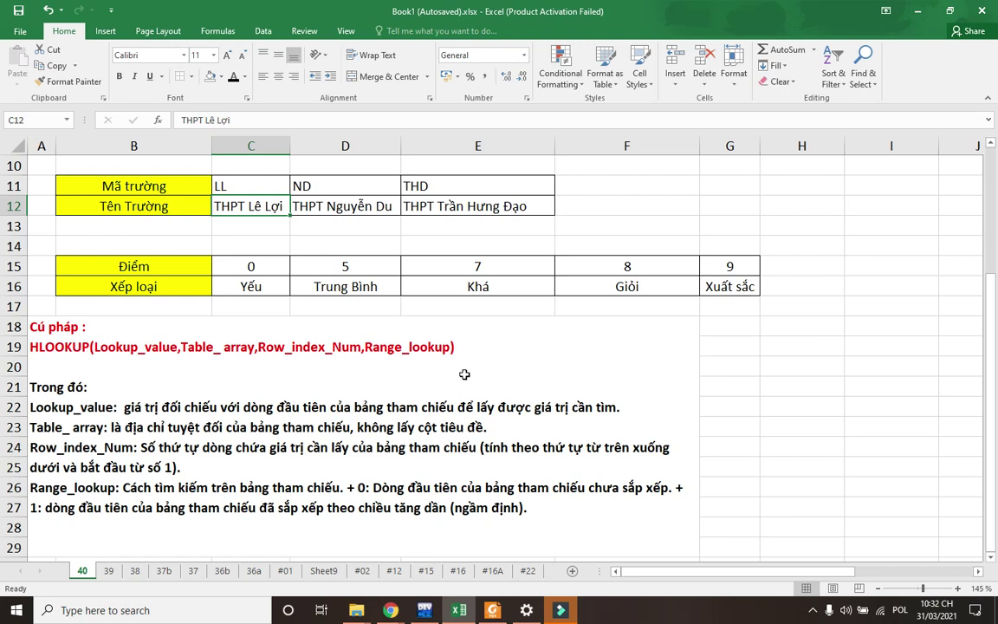
{"action": "scroll", "coordinate": [465, 375], "scroll_direction": "up", "scroll_amount": 1}
Scroll back to the top and review the student table's school codes and scores.
{"action": "scroll", "coordinate": [465, 374], "scroll_direction": "up", "scroll_amount": 1}
{"action": "scroll", "coordinate": [464, 374], "scroll_direction": "up", "scroll_amount": 1}
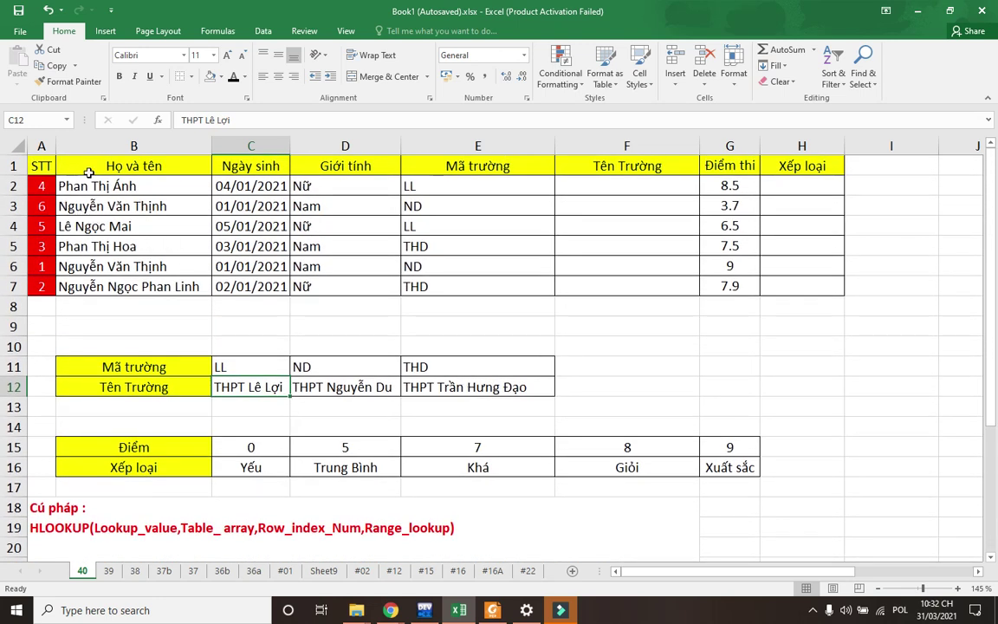
{"action": "left_click_drag", "start_coordinate": [802, 286], "coordinate": [34, 166]}
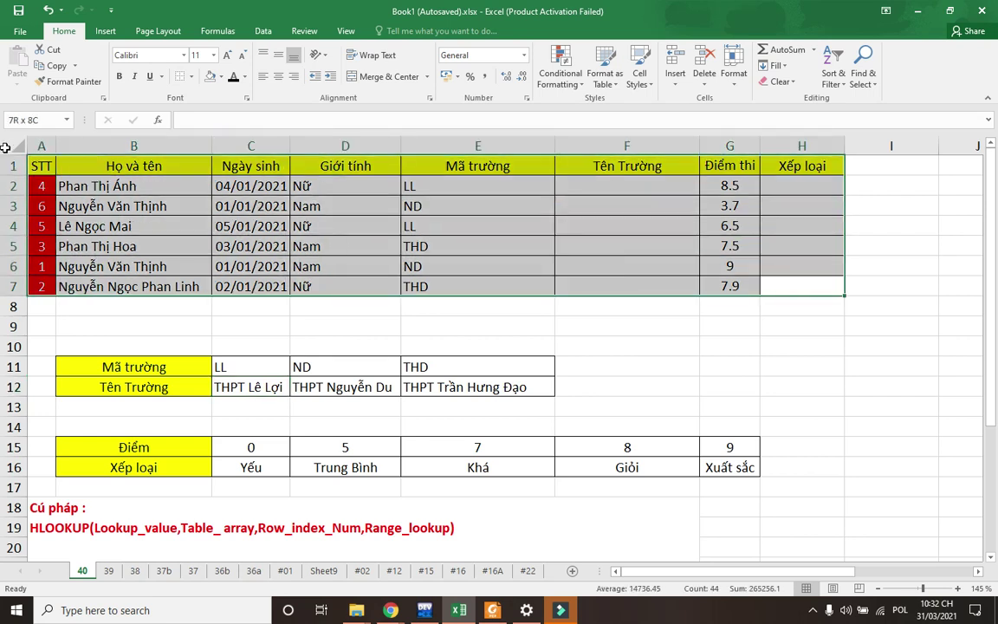
{"action": "left_click", "coordinate": [382, 223]}
{"action": "left_click", "coordinate": [468, 189]}
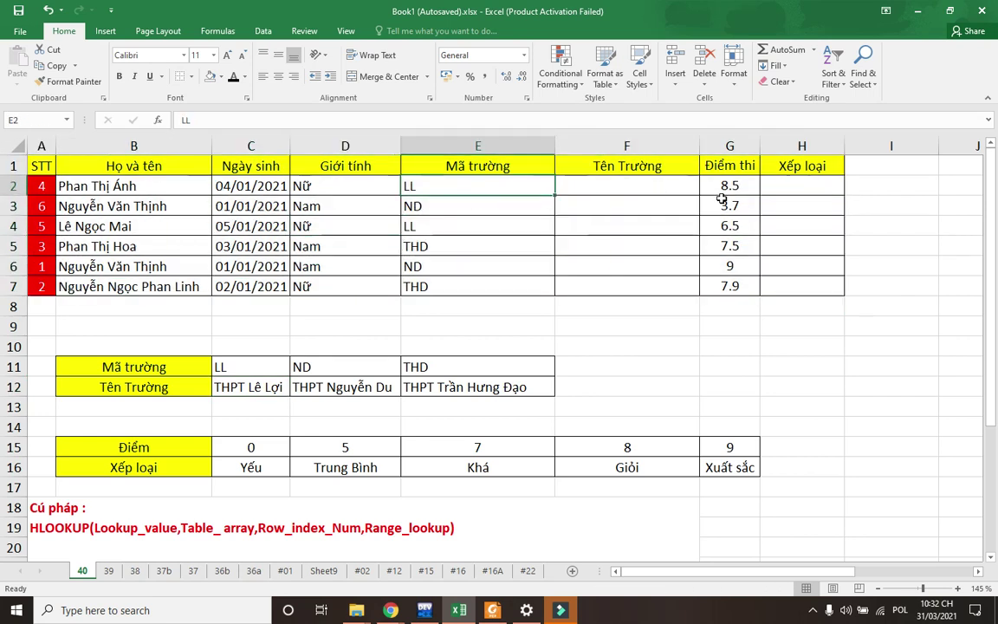
{"action": "left_click", "coordinate": [730, 203]}
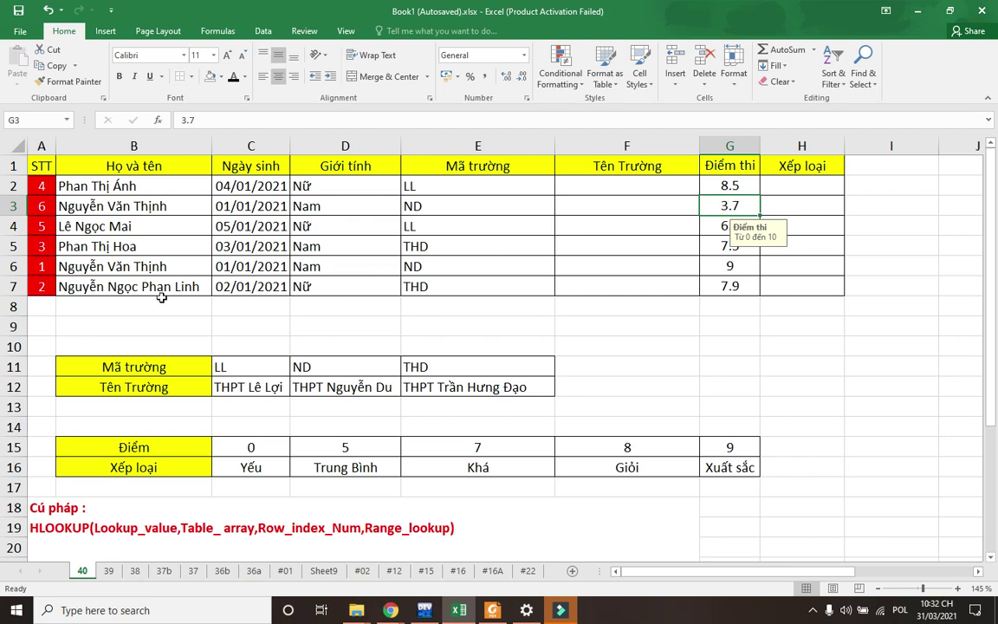
Review the school-code table B11:E12 (LL, ND, THD) and select cell F2.
{"action": "left_click", "coordinate": [152, 367]}
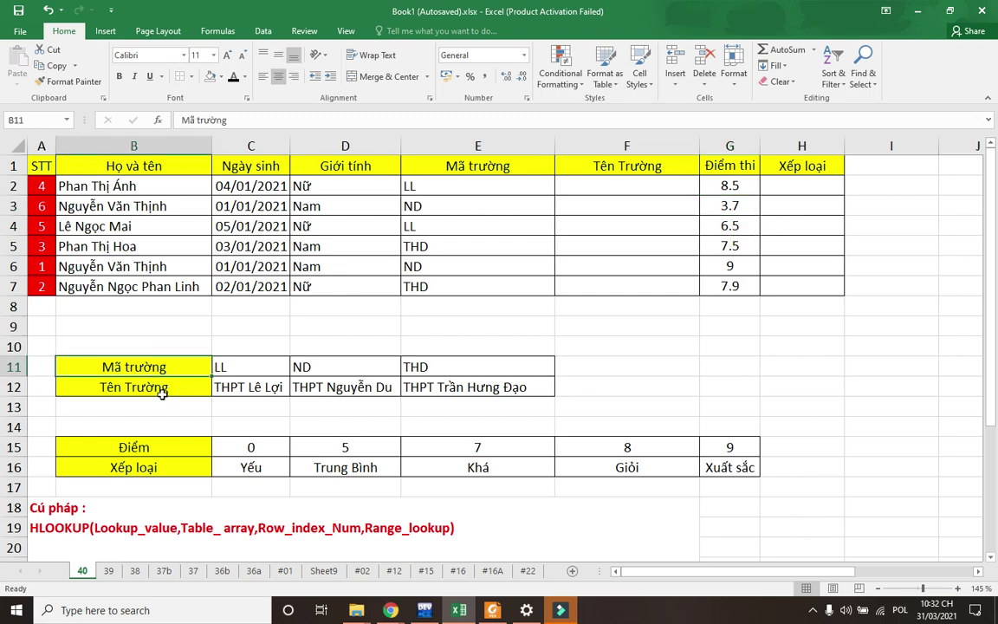
{"action": "left_click", "coordinate": [242, 369]}
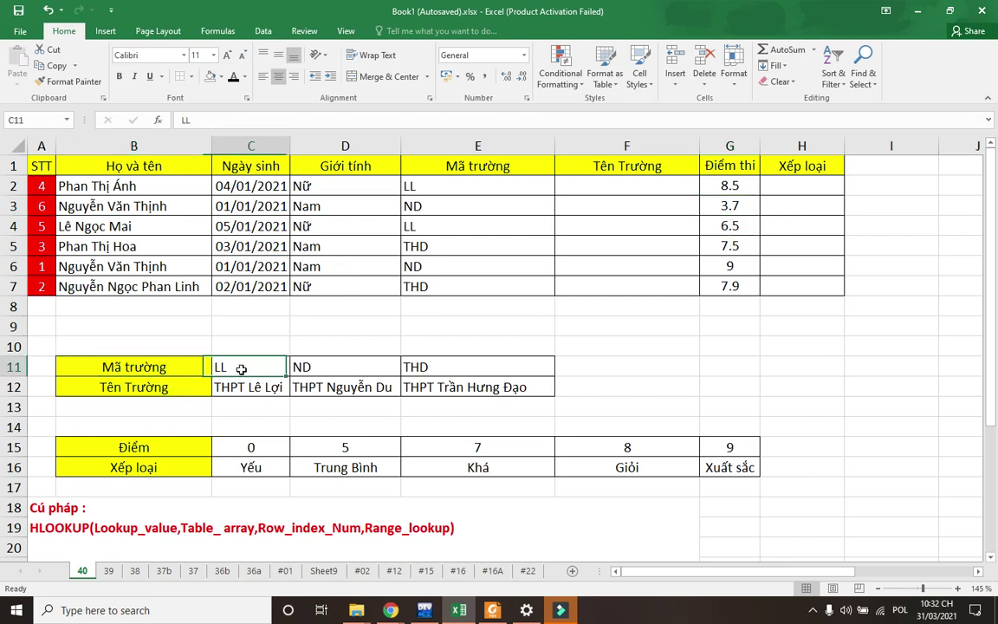
{"action": "left_click", "coordinate": [153, 390]}
{"action": "left_click", "coordinate": [158, 370]}
{"action": "left_click", "coordinate": [165, 382]}
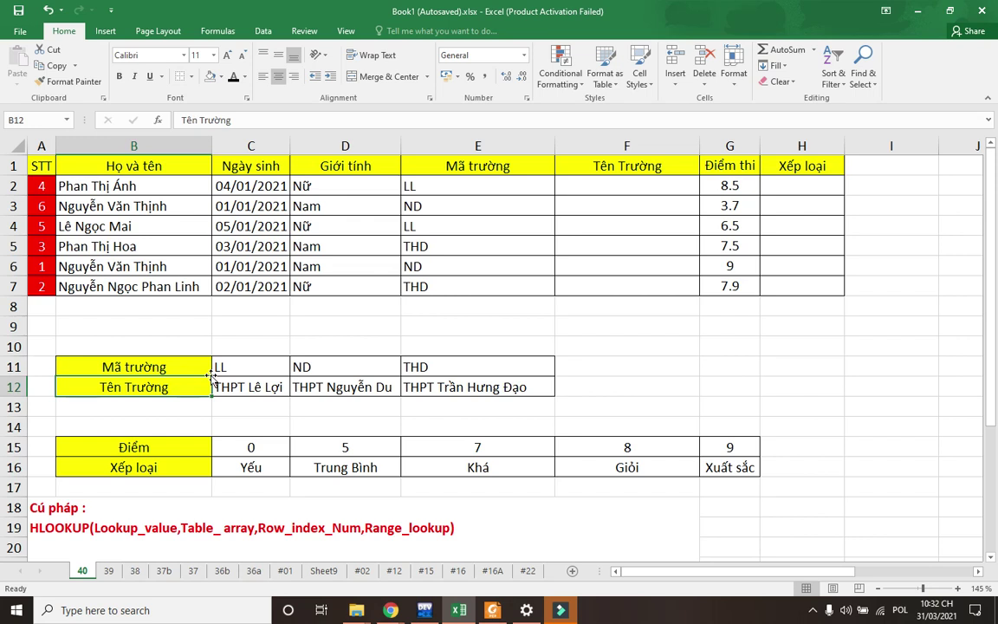
{"action": "left_click", "coordinate": [221, 367]}
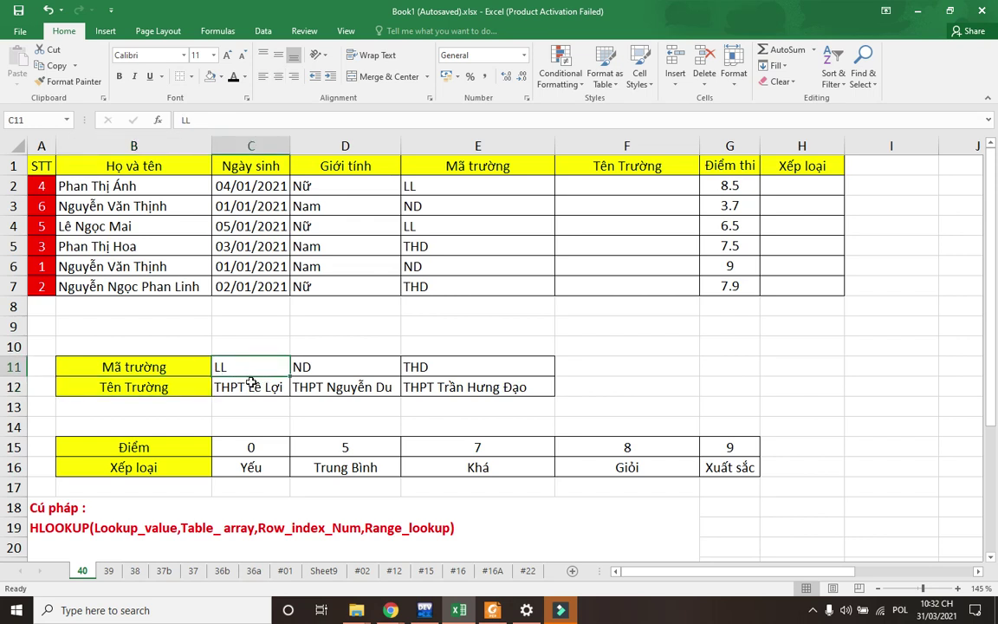
{"action": "left_click", "coordinate": [251, 385]}
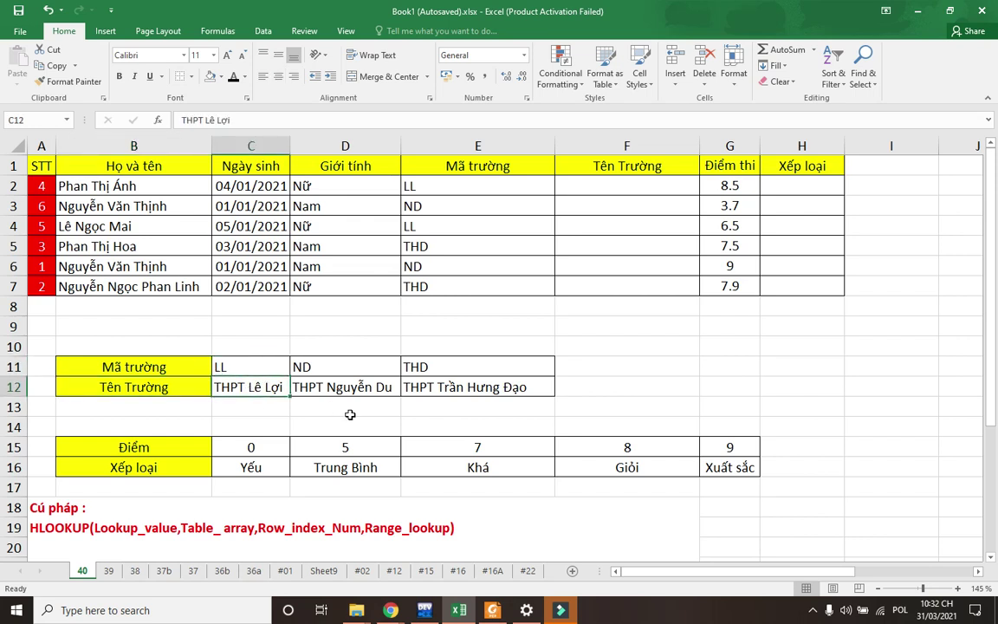
{"action": "left_click", "coordinate": [326, 384]}
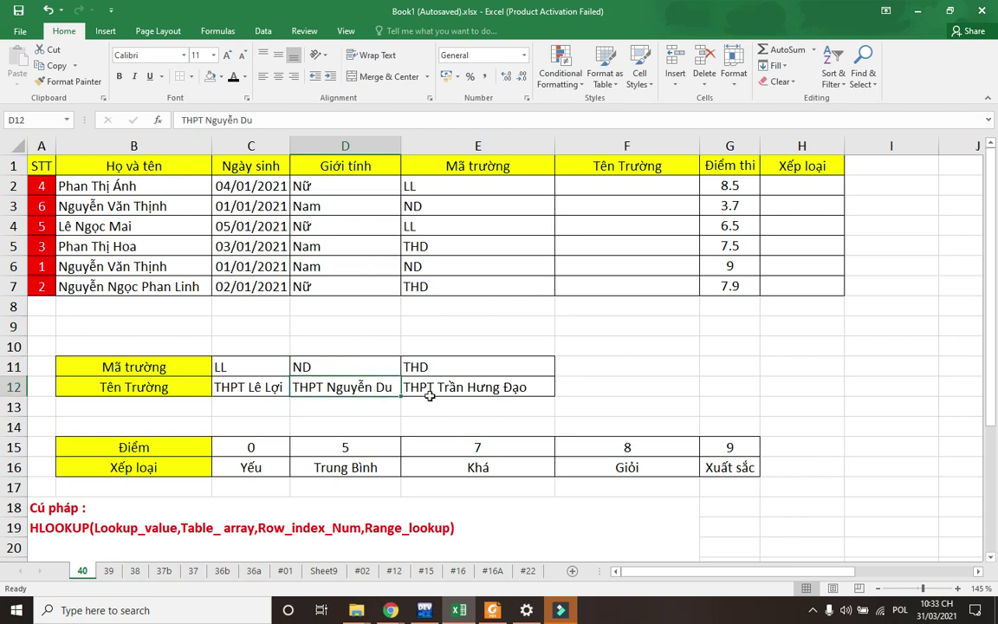
{"action": "left_click", "coordinate": [448, 371]}
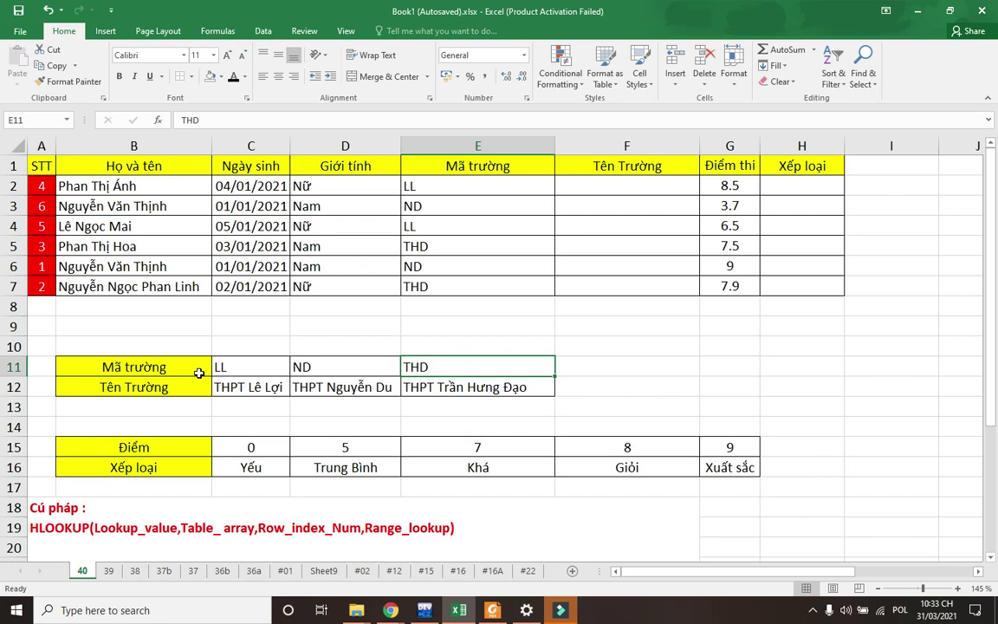
{"action": "left_click_drag", "start_coordinate": [163, 368], "coordinate": [452, 388]}
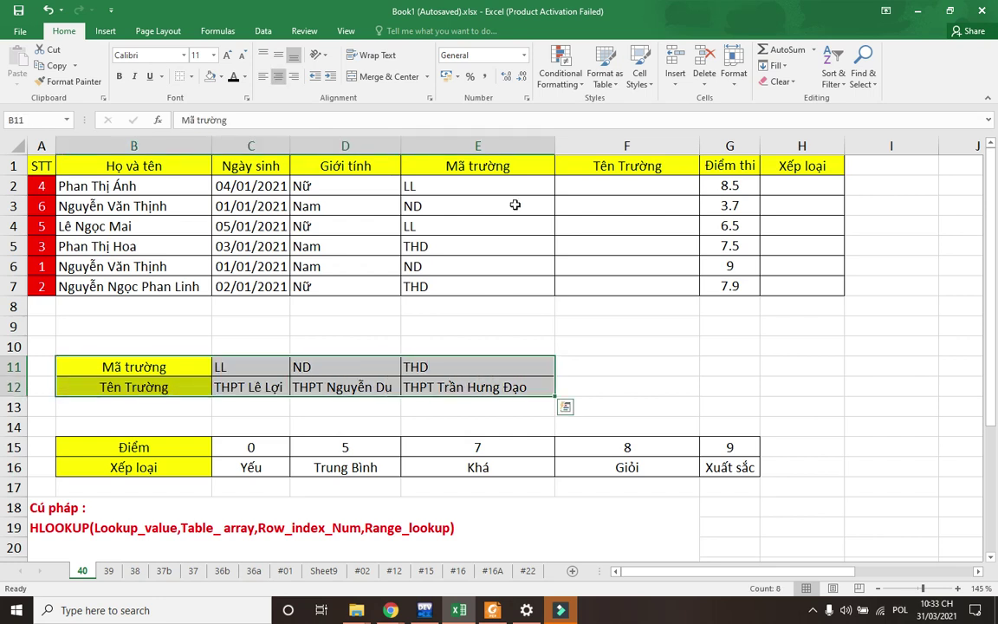
{"action": "left_click", "coordinate": [621, 188]}
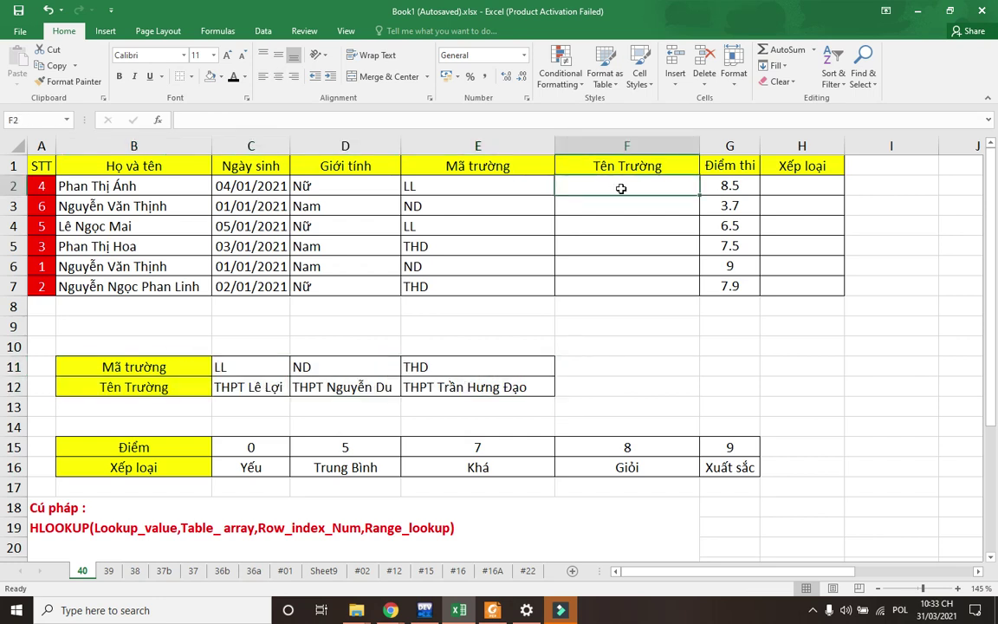
In F2, begin =HLOOKUP(E2,$C$11:$E$12 with the school-code range locked absolute.
{"action": "type", "text": "="}
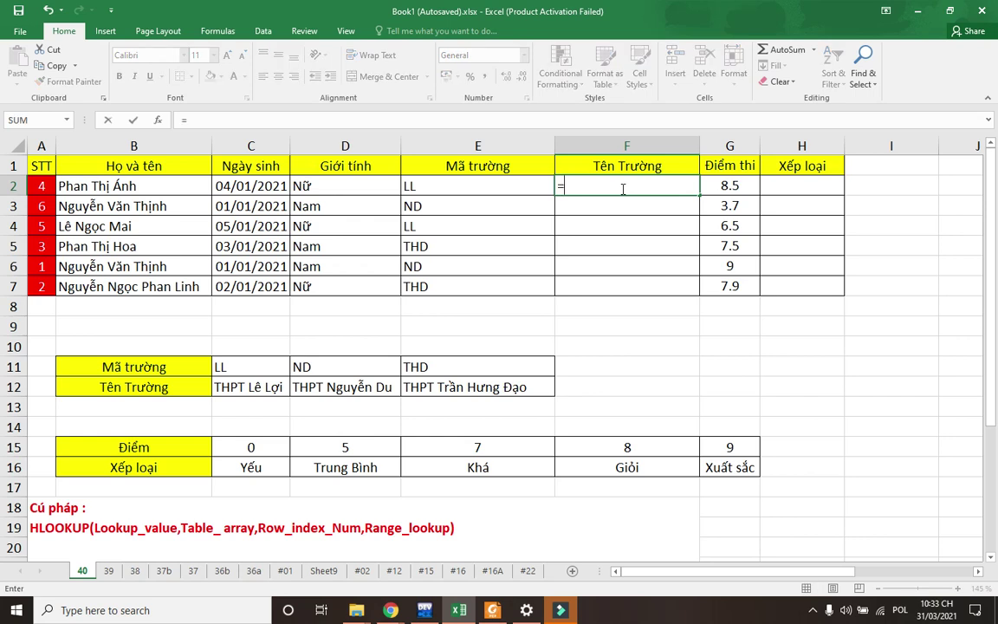
{"action": "type", "text": "HLOOK"}
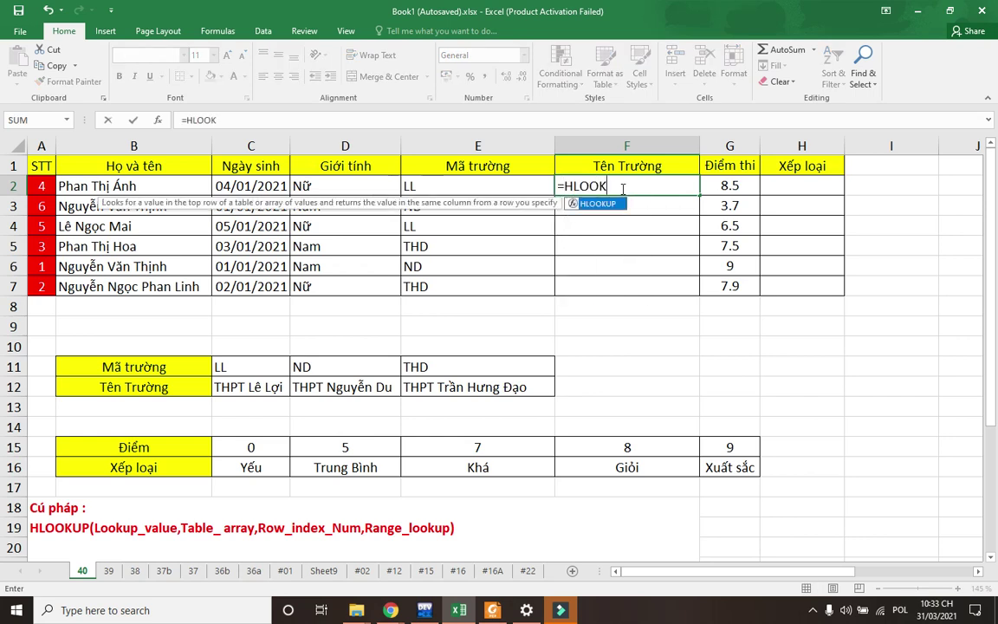
{"action": "type", "text": "UP("}
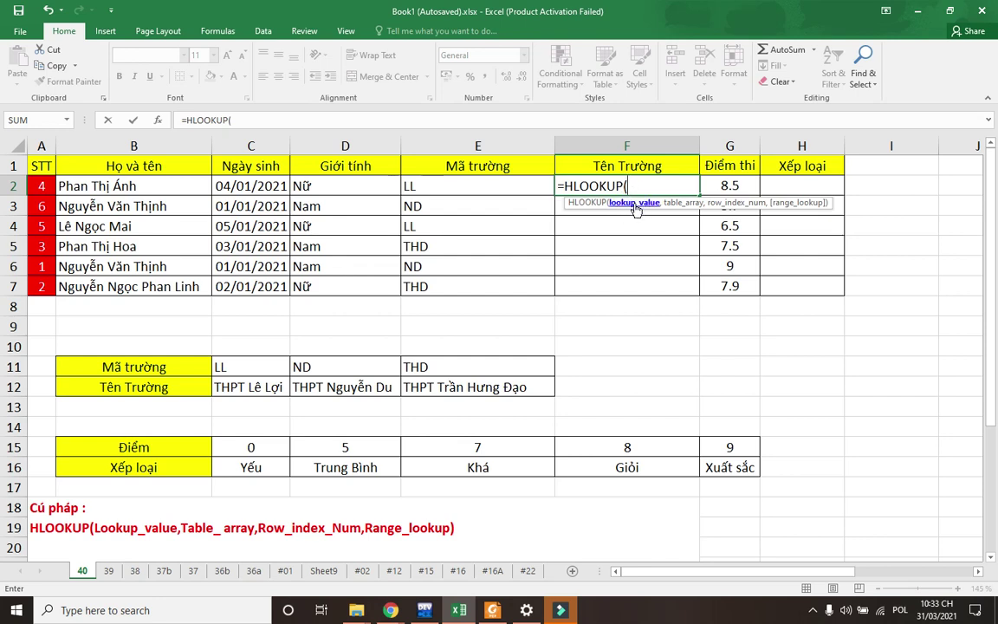
{"action": "left_click", "coordinate": [427, 189]}
{"action": "type", "text": ","}
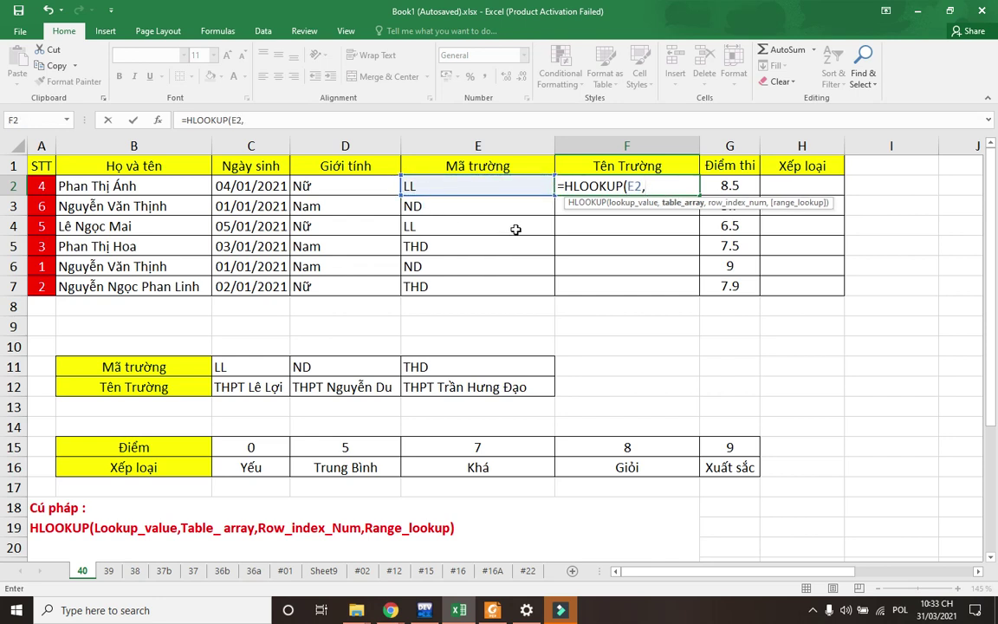
{"action": "left_click_drag", "start_coordinate": [236, 363], "coordinate": [515, 387]}
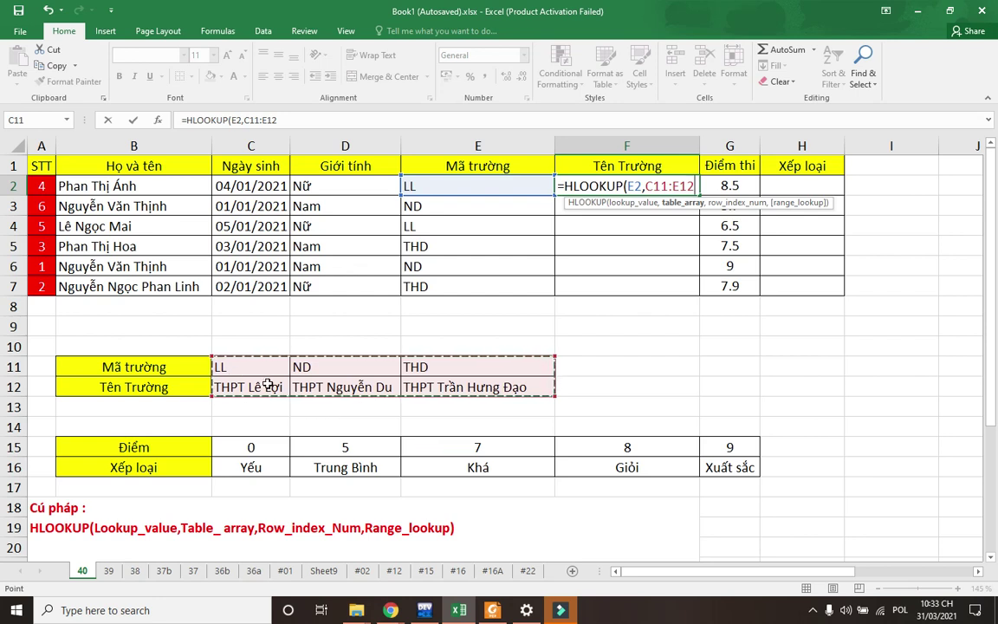
{"action": "key", "text": "F4"}
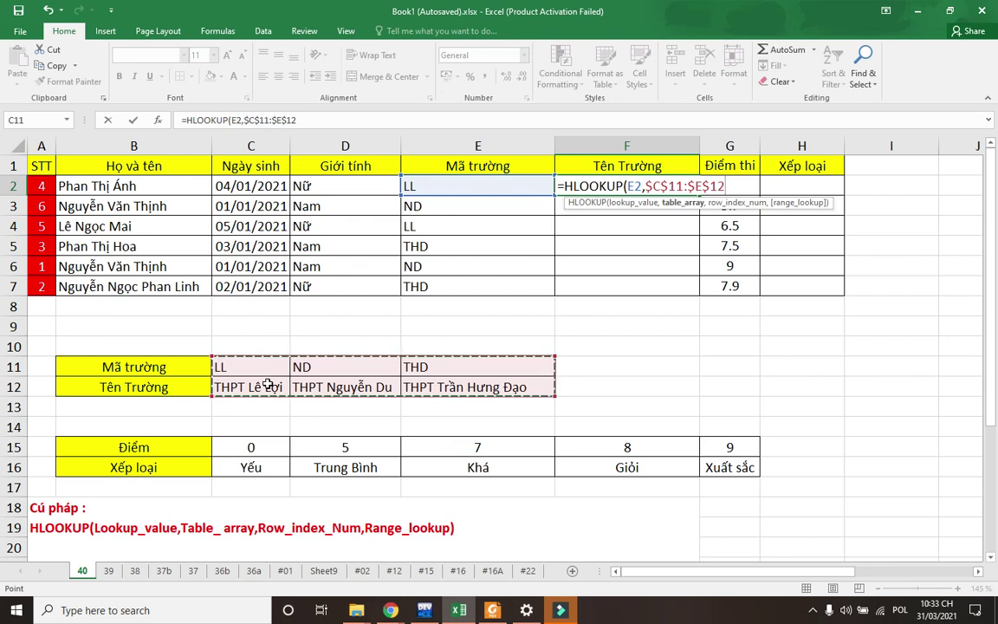
Complete F2 as =HLOOKUP(E2,$C$11:$E$12,2,FALSE), returning THPT Lê Lợi.
{"action": "type", "text": ","}
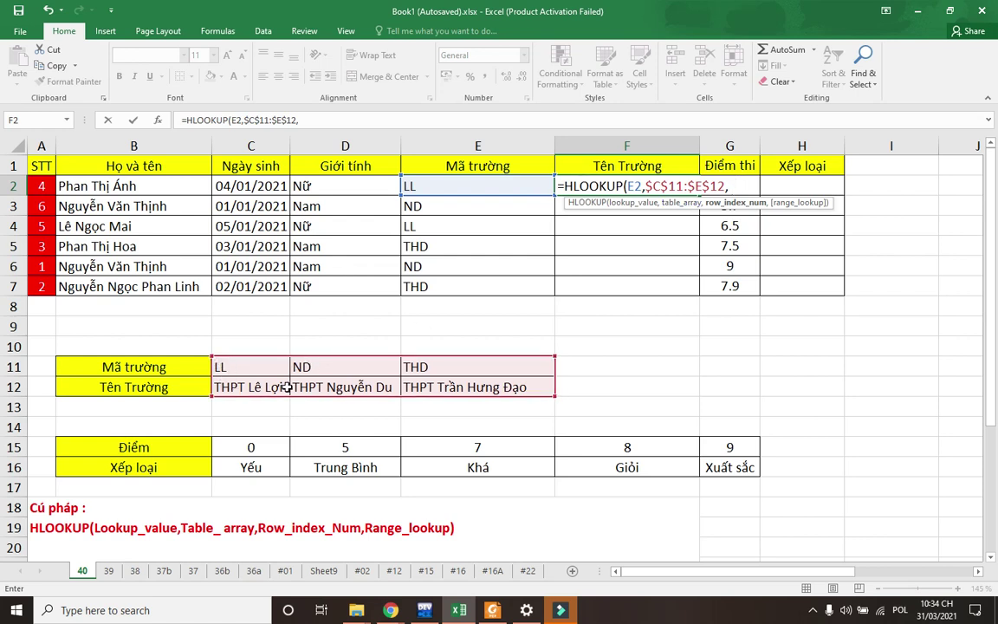
{"action": "type", "text": " 2,"}
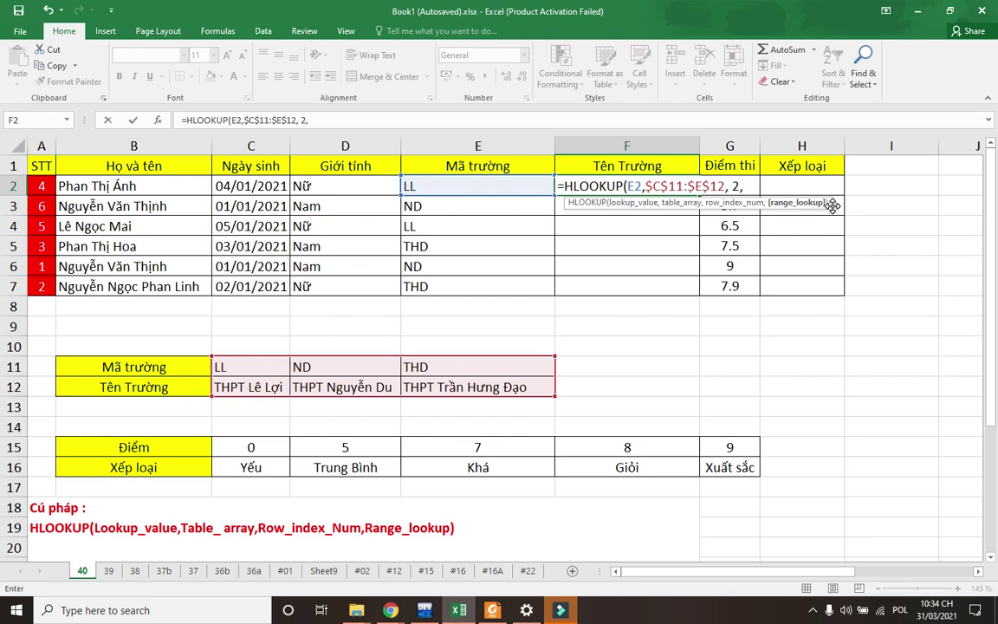
{"action": "type", "text": " FALSE"}
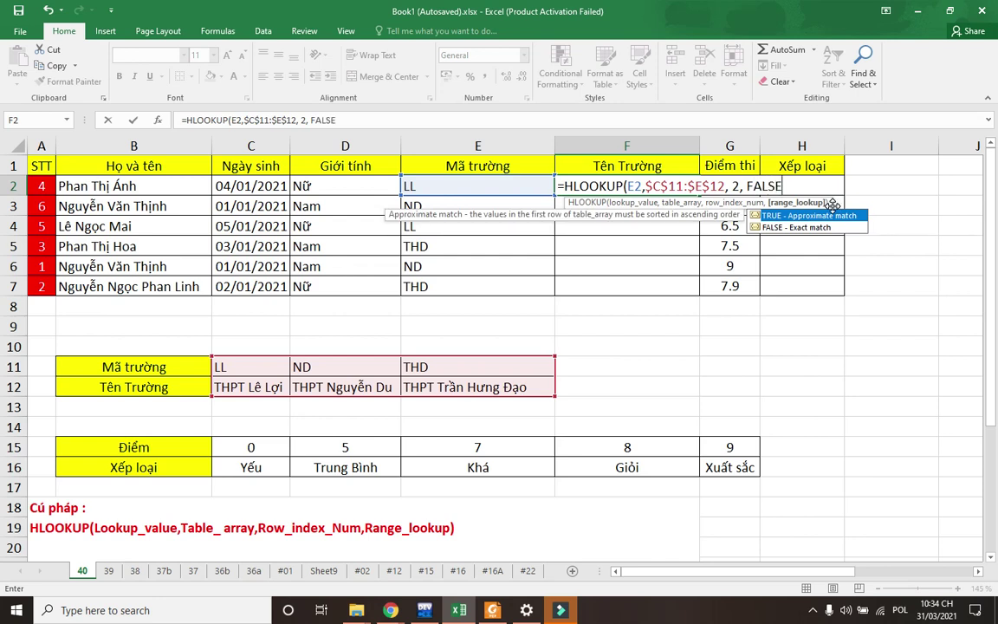
{"action": "type", "text": ")"}
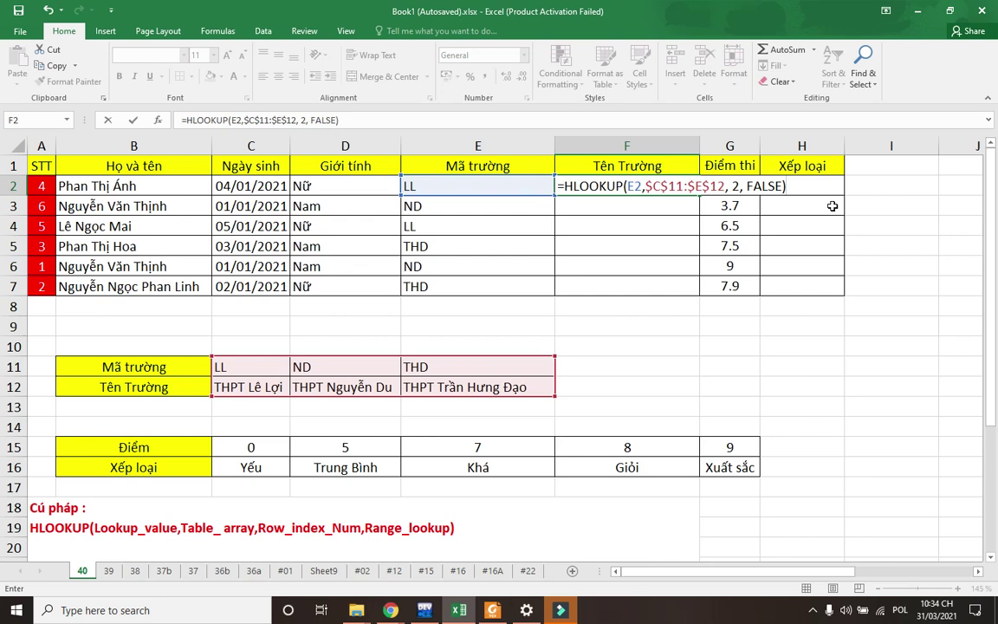
{"action": "key", "text": "Return"}
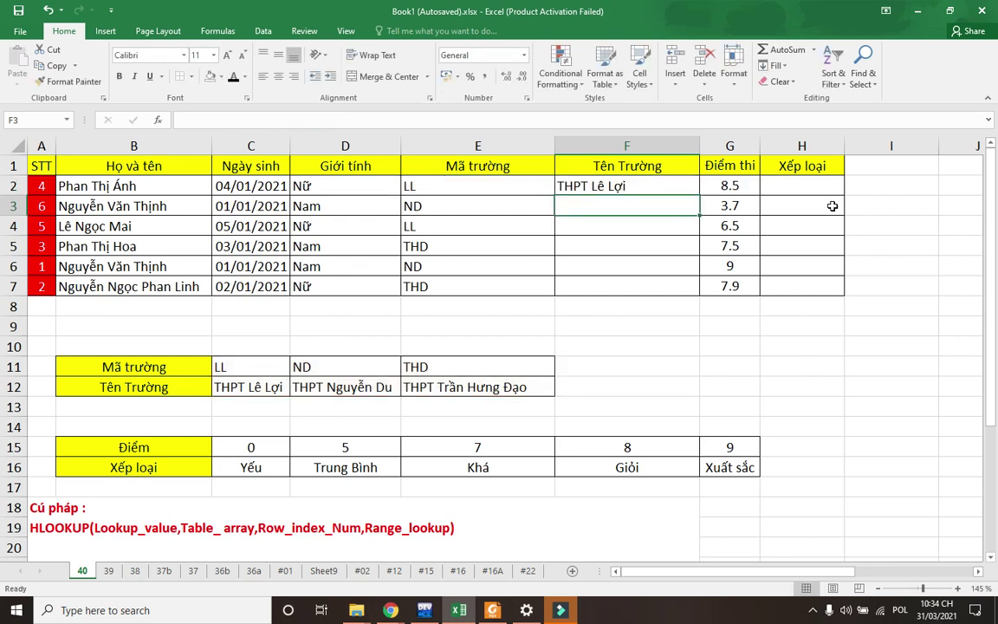
Fill F2's school-name formula down to F7 and confirm F7 keeps the $C$11:$E$12 range.
{"action": "left_click", "coordinate": [665, 188]}
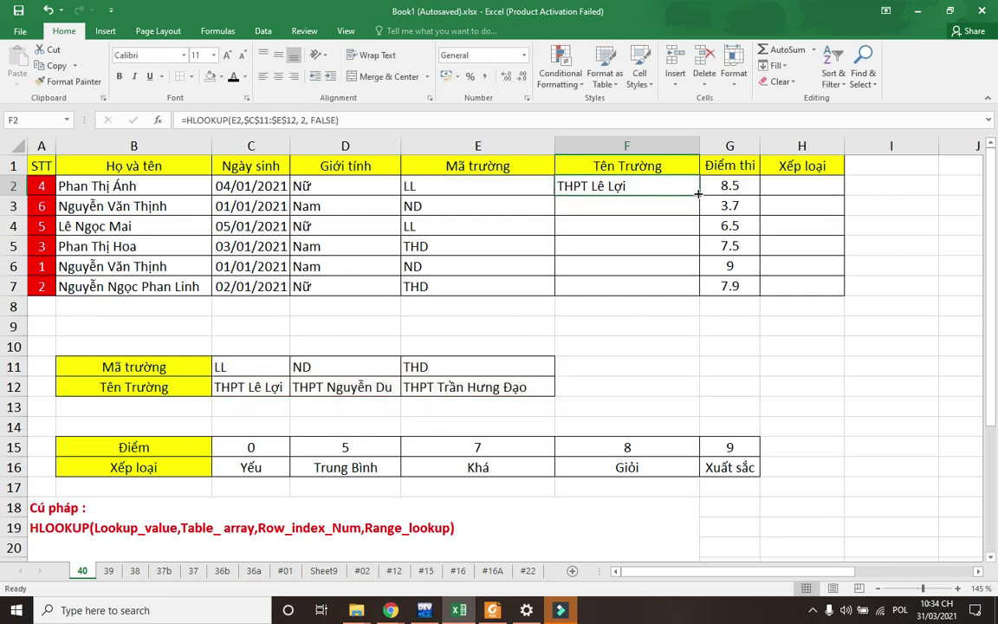
{"action": "left_click_drag", "start_coordinate": [699, 196], "coordinate": [692, 291]}
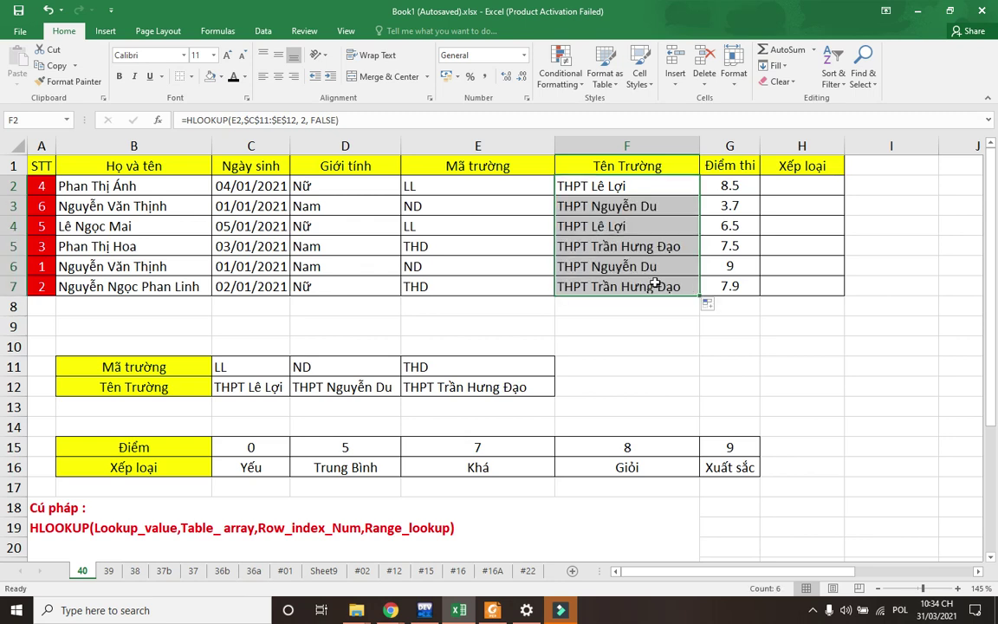
{"action": "double_click", "coordinate": [660, 286]}
{"action": "left_click_drag", "start_coordinate": [700, 286], "coordinate": [656, 286]}
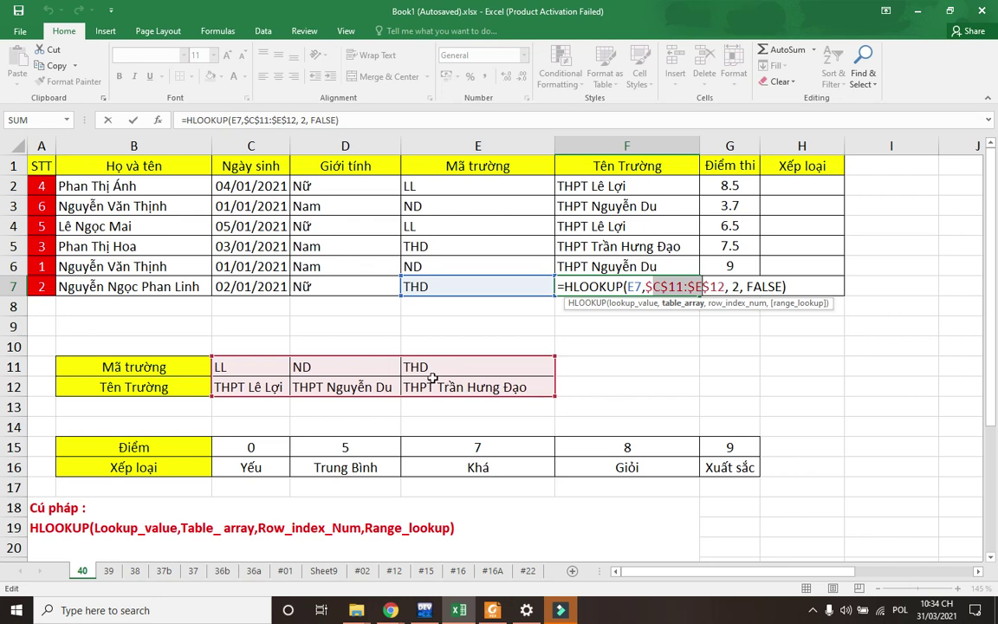
{"action": "key", "text": "Return"}
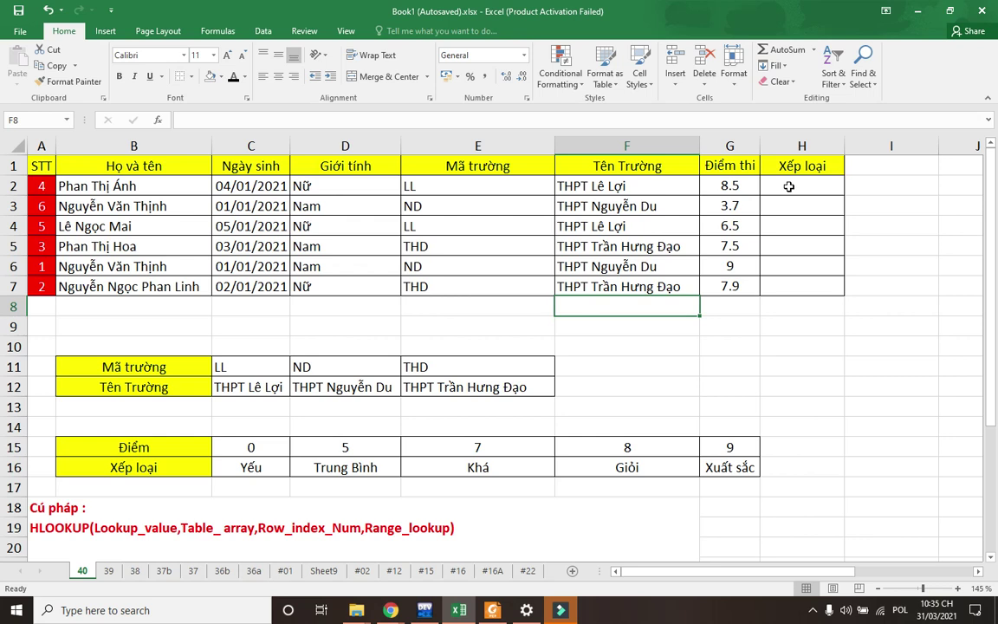
{"action": "left_click", "coordinate": [260, 447]}
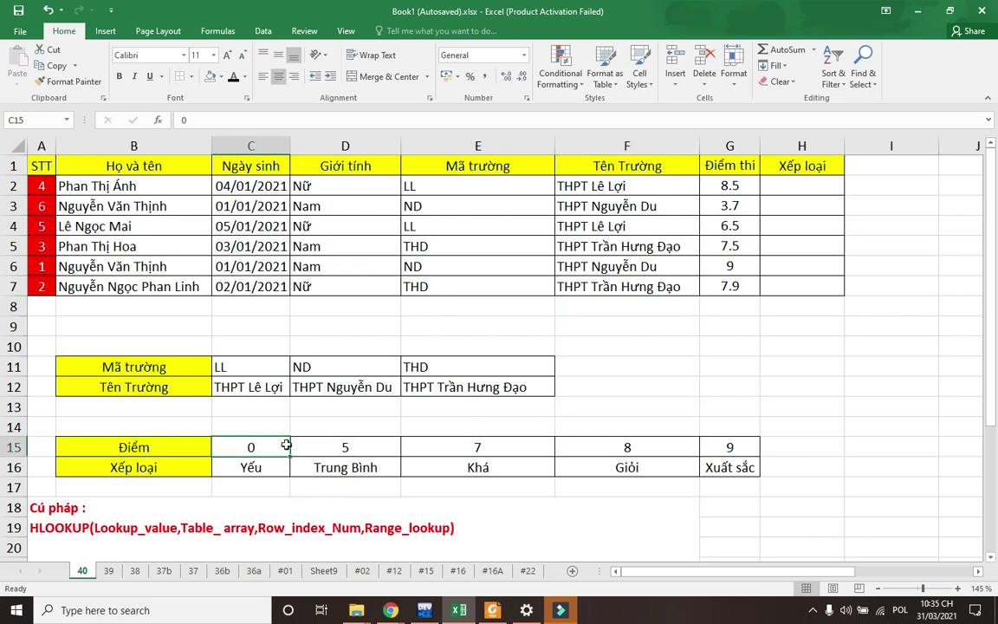
{"action": "left_click", "coordinate": [345, 447]}
{"action": "left_click", "coordinate": [462, 449]}
{"action": "left_click", "coordinate": [627, 448]}
{"action": "left_click", "coordinate": [729, 447]}
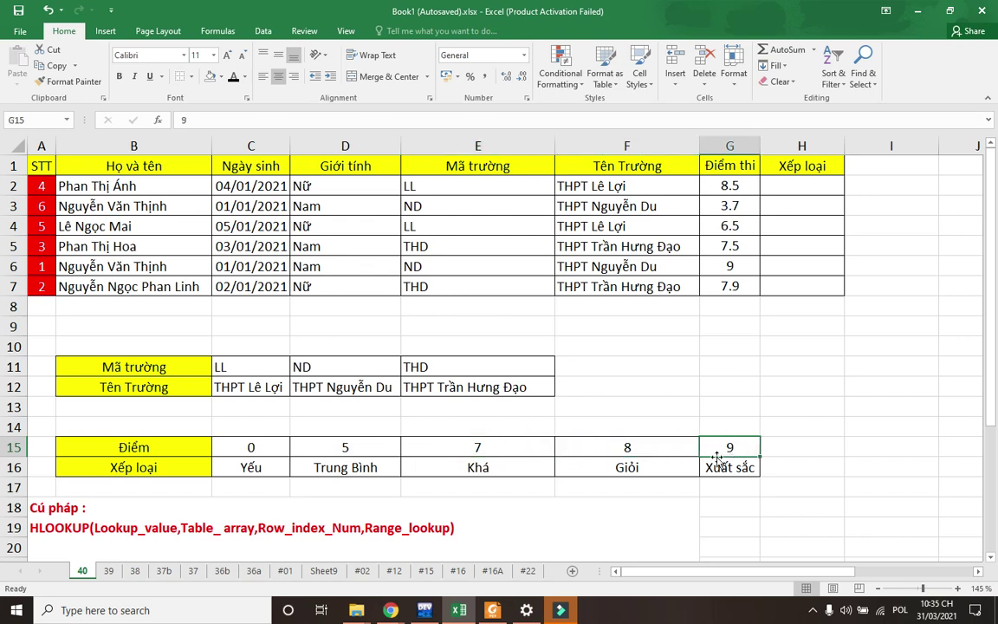
{"action": "left_click", "coordinate": [237, 468]}
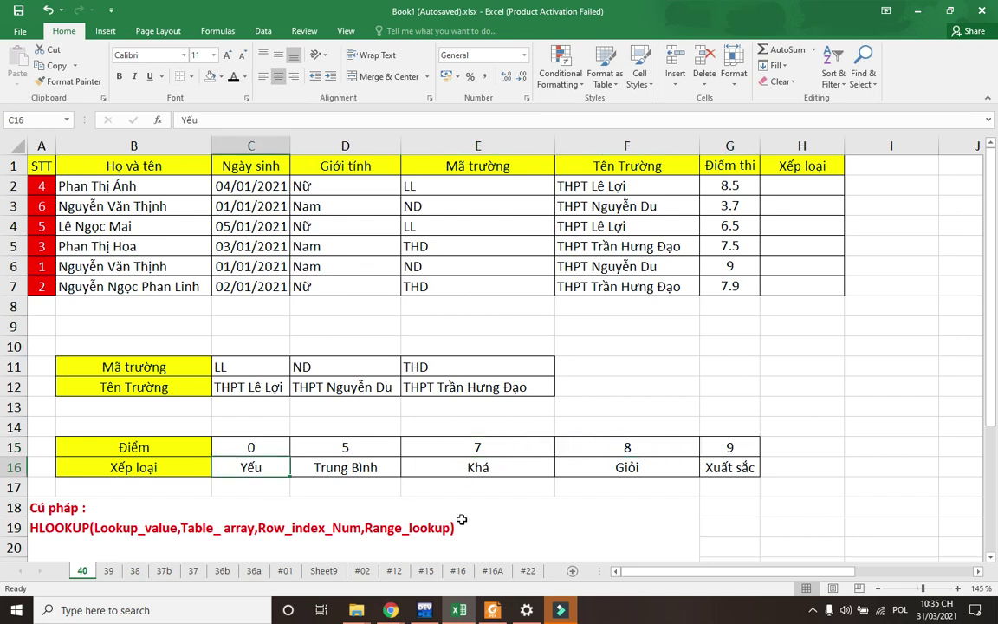
{"action": "left_click", "coordinate": [357, 468]}
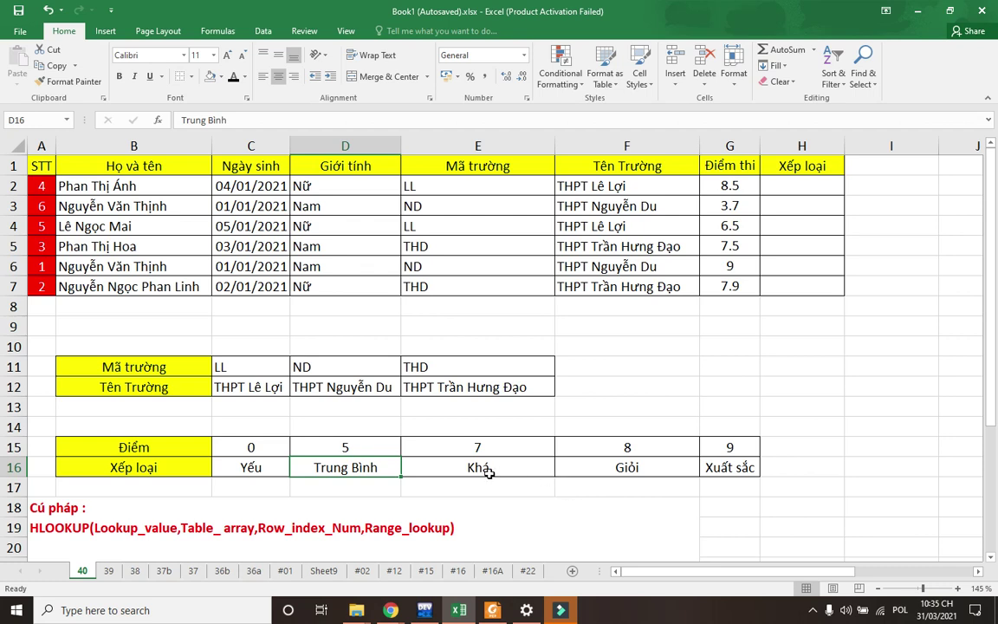
{"action": "left_click", "coordinate": [489, 470]}
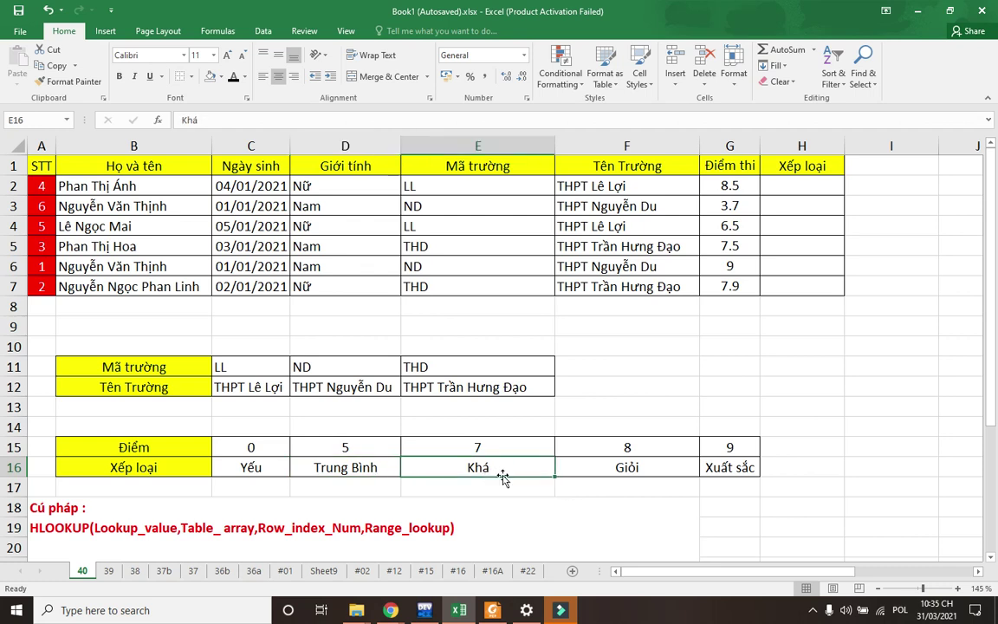
{"action": "left_click", "coordinate": [628, 471]}
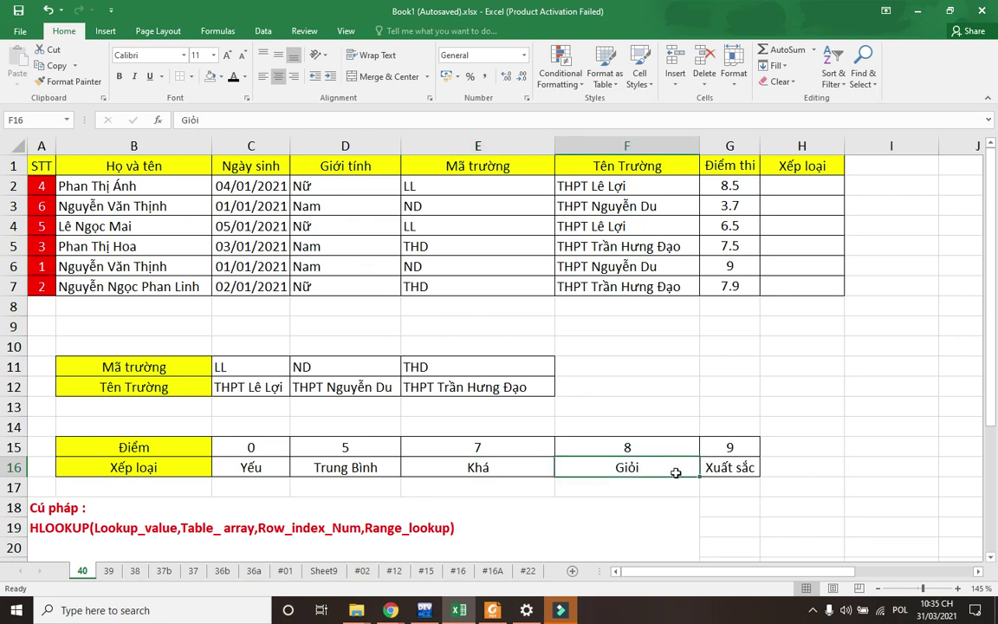
{"action": "left_click", "coordinate": [737, 470]}
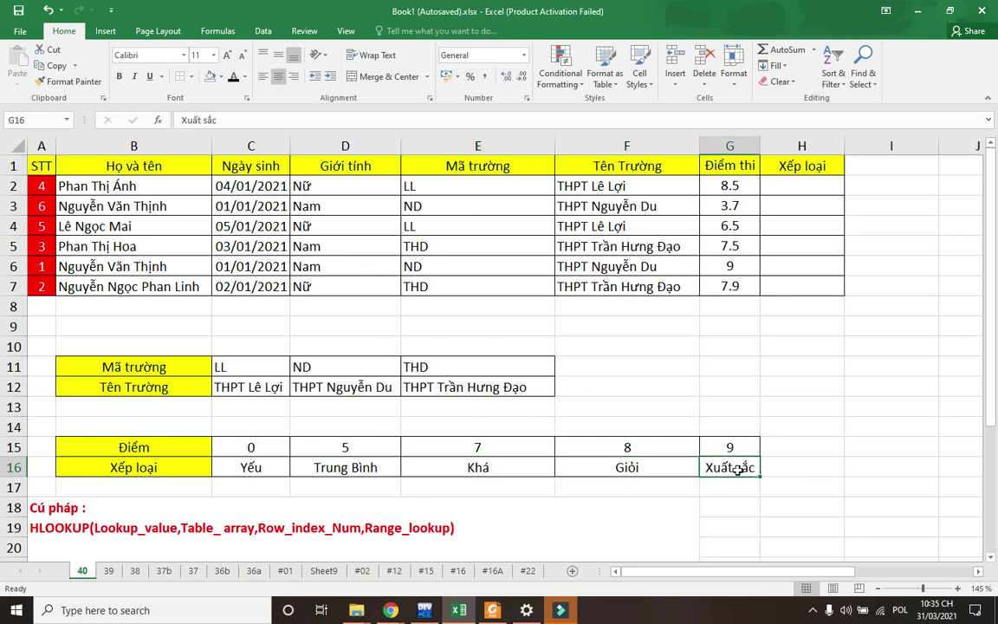
{"action": "left_click", "coordinate": [799, 188]}
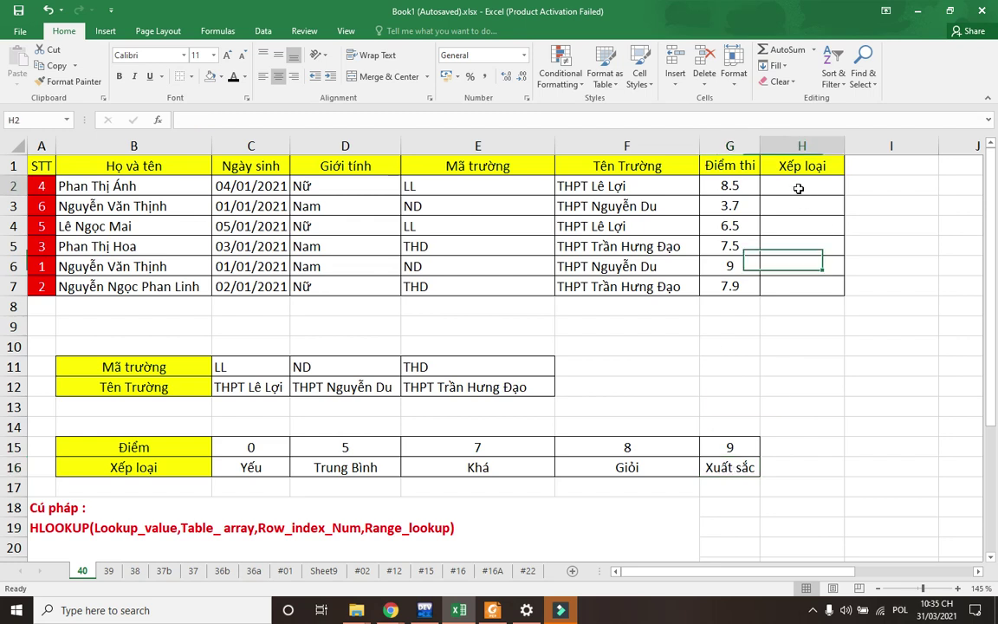
Enter =HLOOKUP(G2,$C$15:$G$16,2,TRUE) in H2, grading the score 8.5 as Giỏi.
{"action": "type", "text": "="}
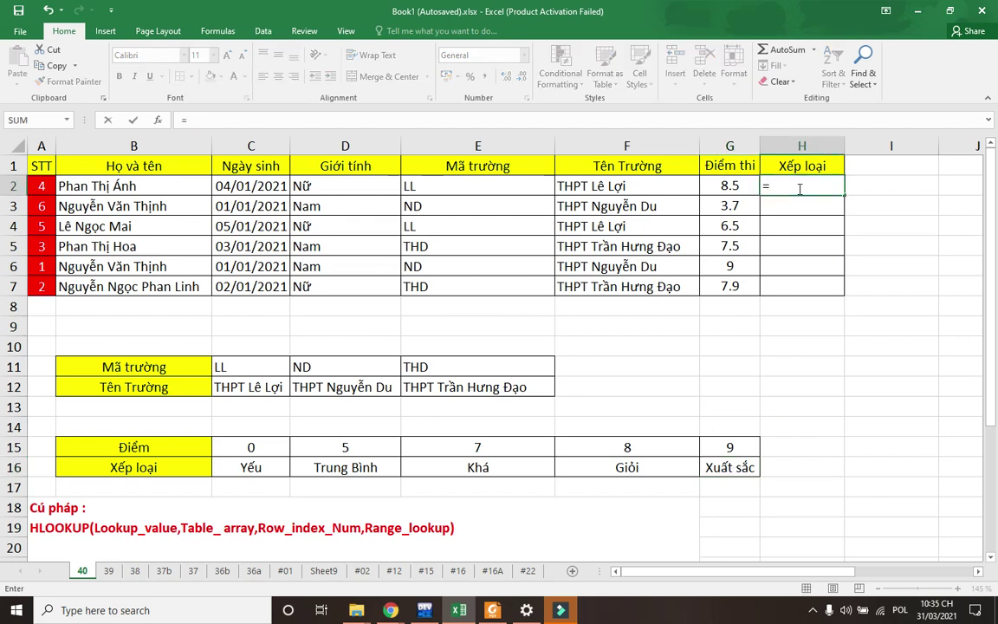
{"action": "type", "text": "HLOOKUP("}
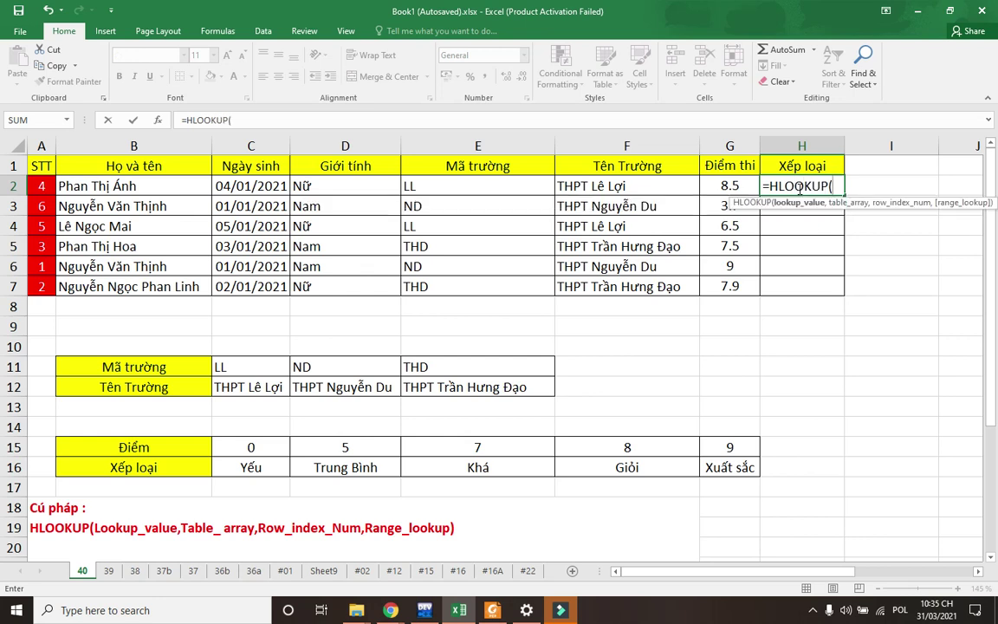
{"action": "left_click", "coordinate": [733, 183]}
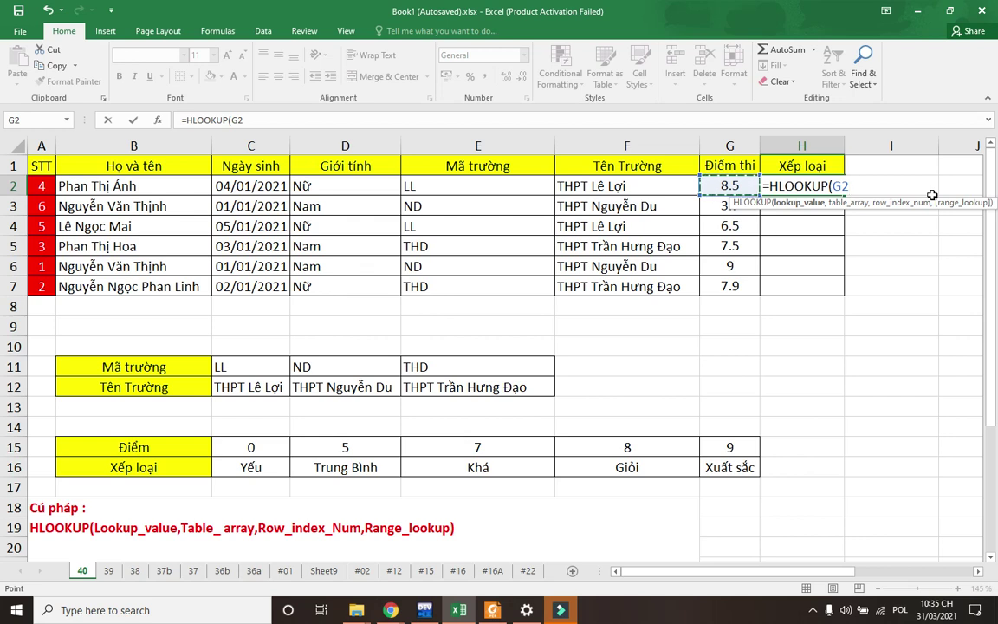
{"action": "type", "text": ","}
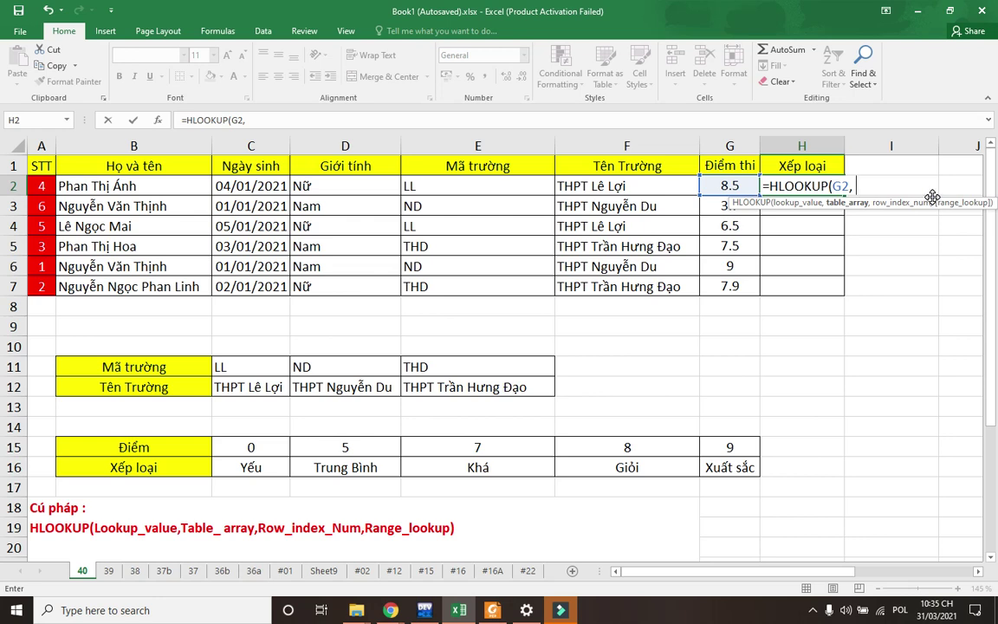
{"action": "left_click_drag", "start_coordinate": [234, 447], "coordinate": [733, 467]}
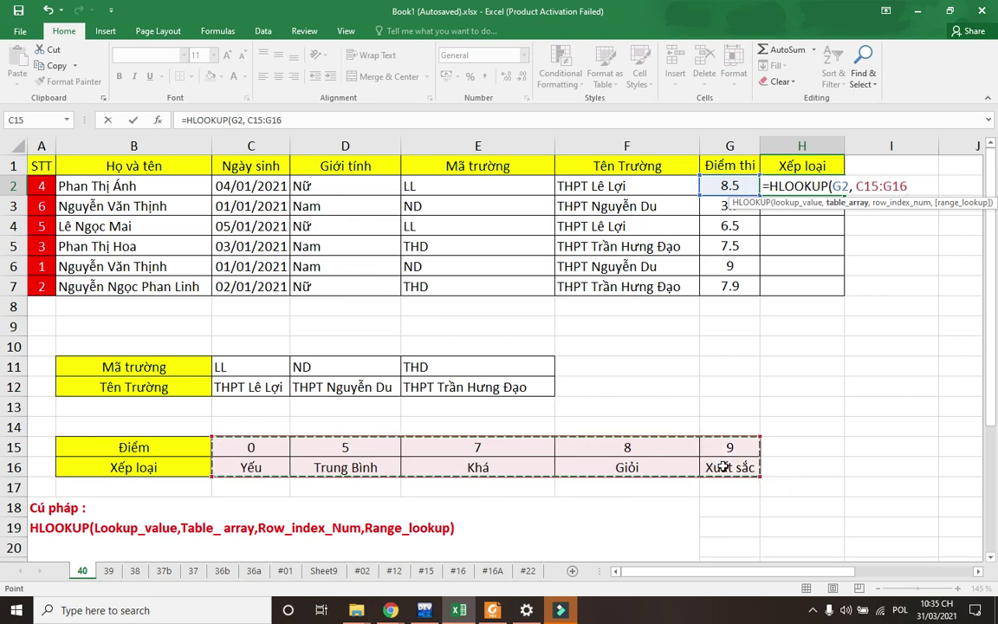
{"action": "key", "text": "F4"}
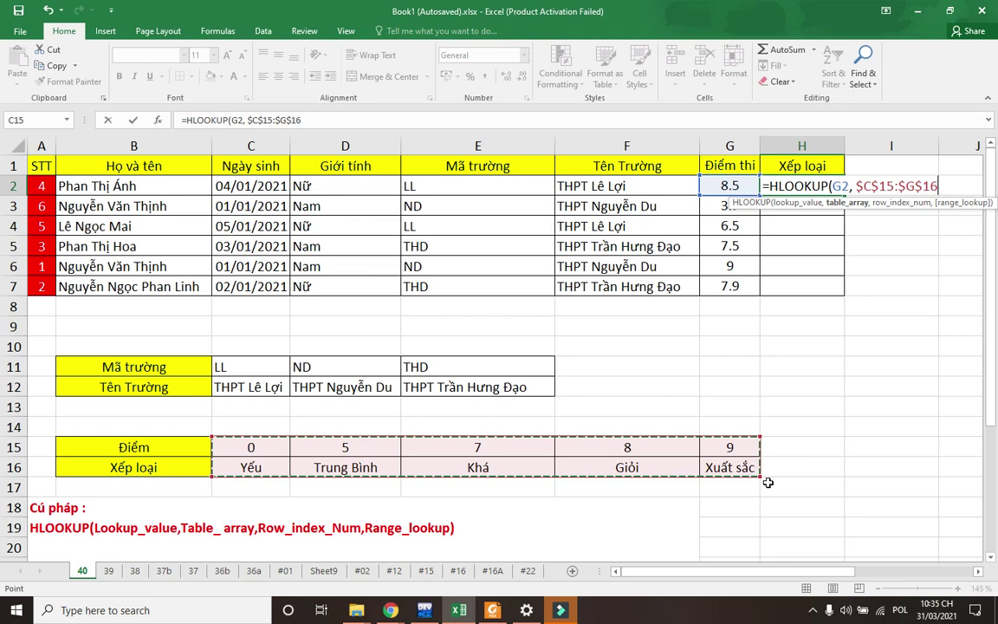
{"action": "type", "text": ", "}
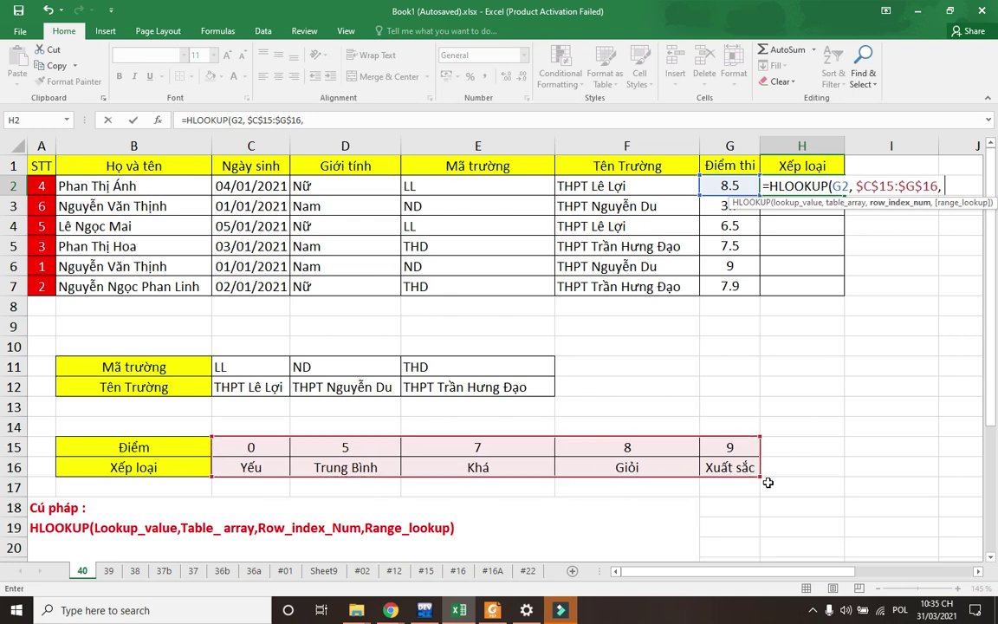
{"action": "type", "text": "2, "}
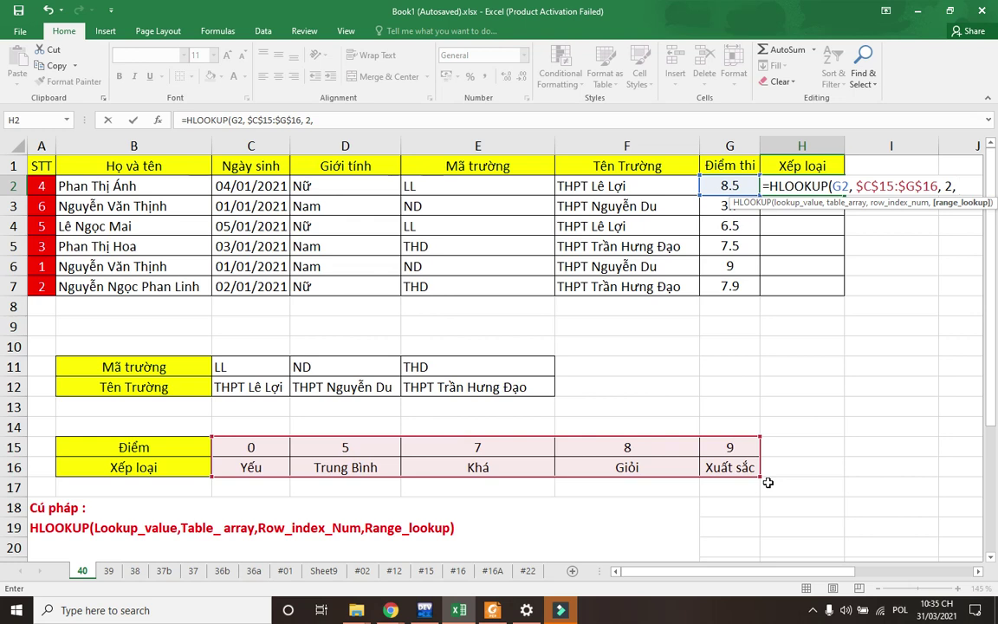
{"action": "type", "text": "TRUE"}
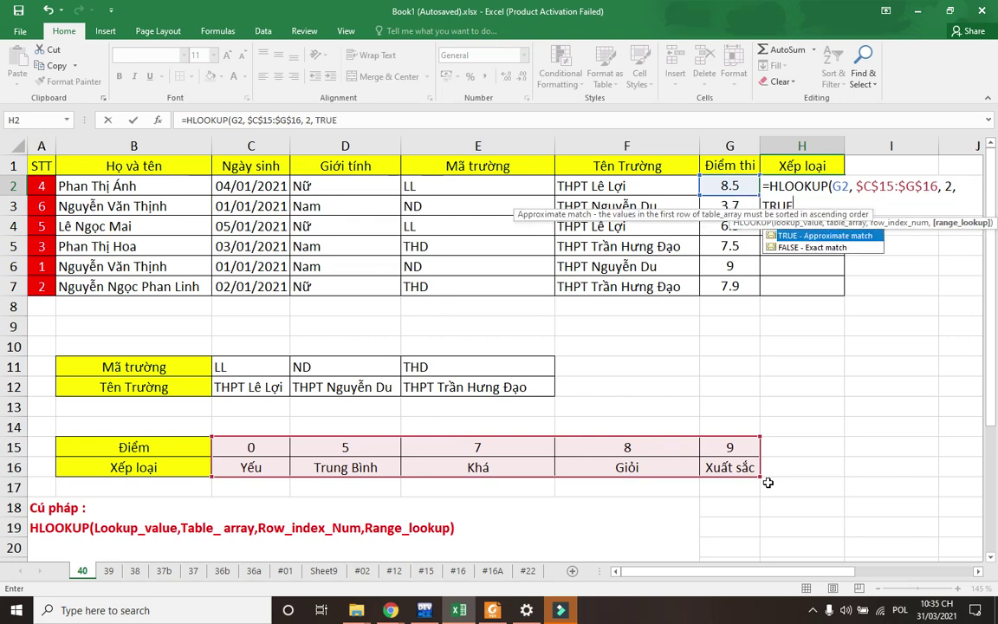
{"action": "type", "text": ")"}
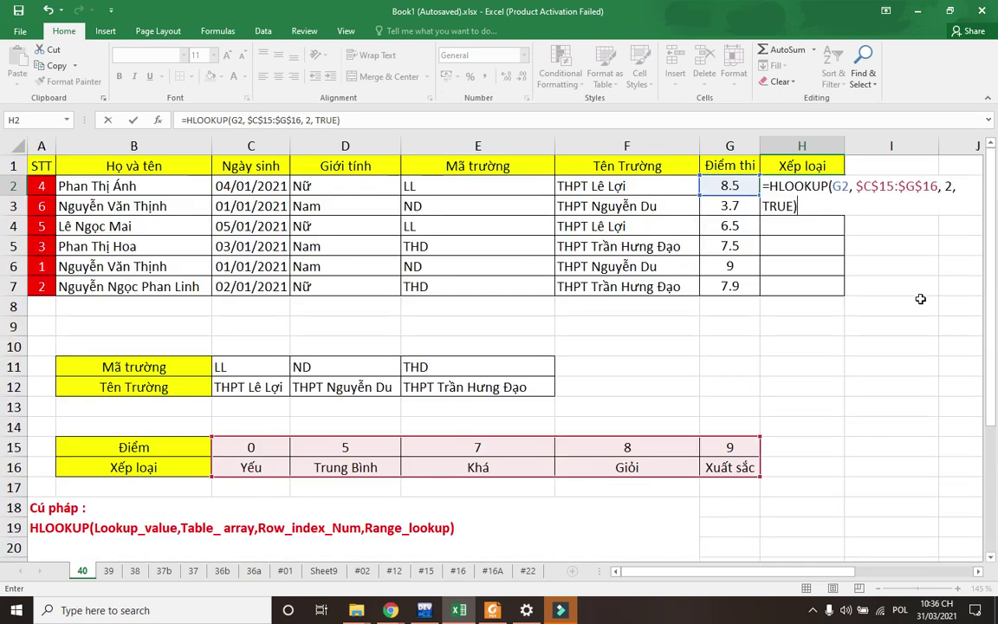
{"action": "key", "text": "Return"}
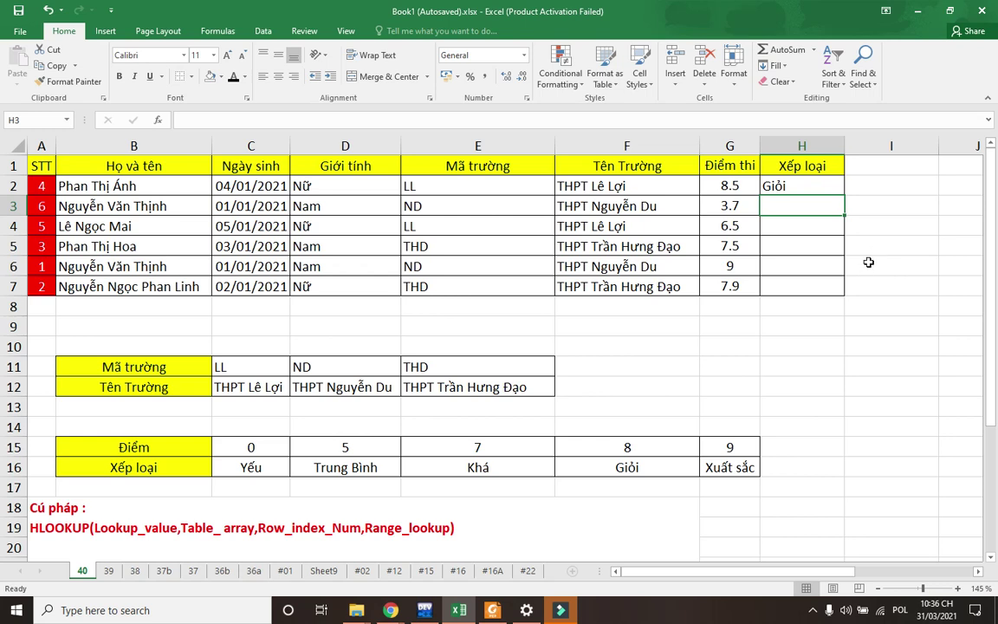
Copy H2's grade formula down to H7, giving Yếu, Trung Bình, Khá, Xuất sắc, Khá.
{"action": "left_click", "coordinate": [662, 451]}
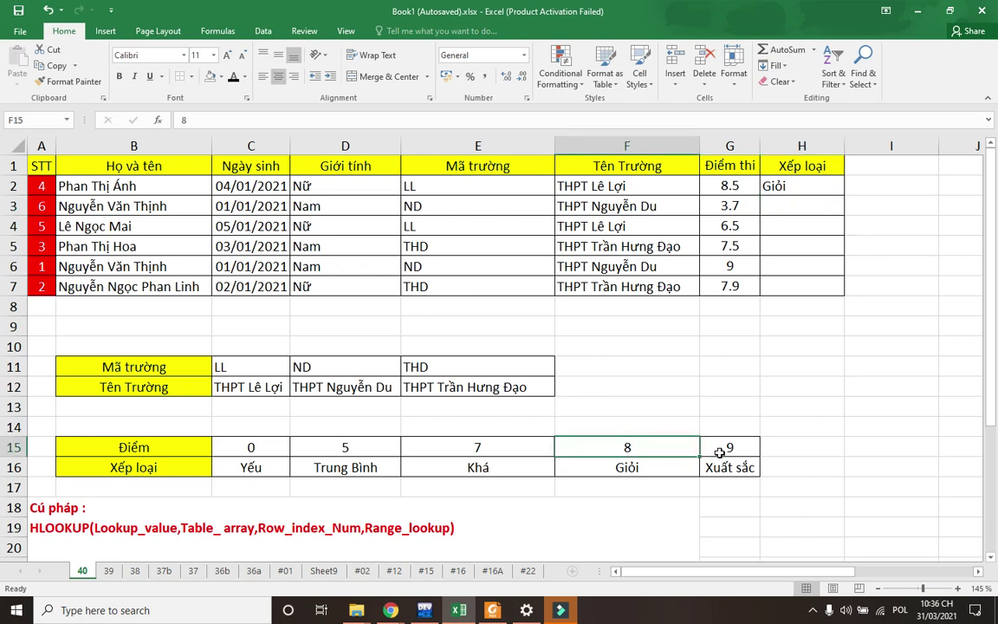
{"action": "left_click", "coordinate": [808, 192]}
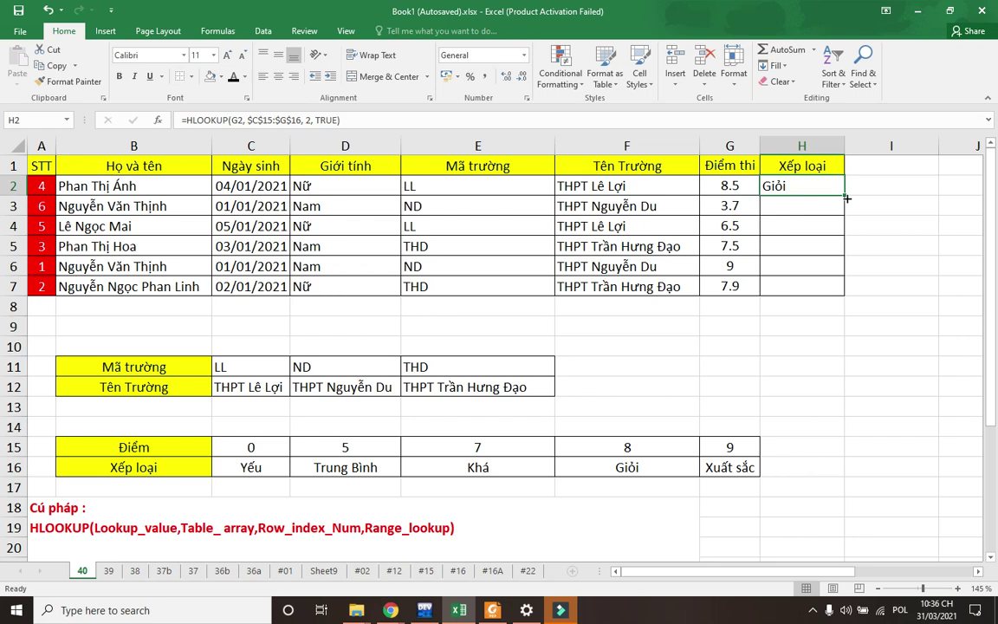
{"action": "left_click_drag", "start_coordinate": [846, 198], "coordinate": [839, 277]}
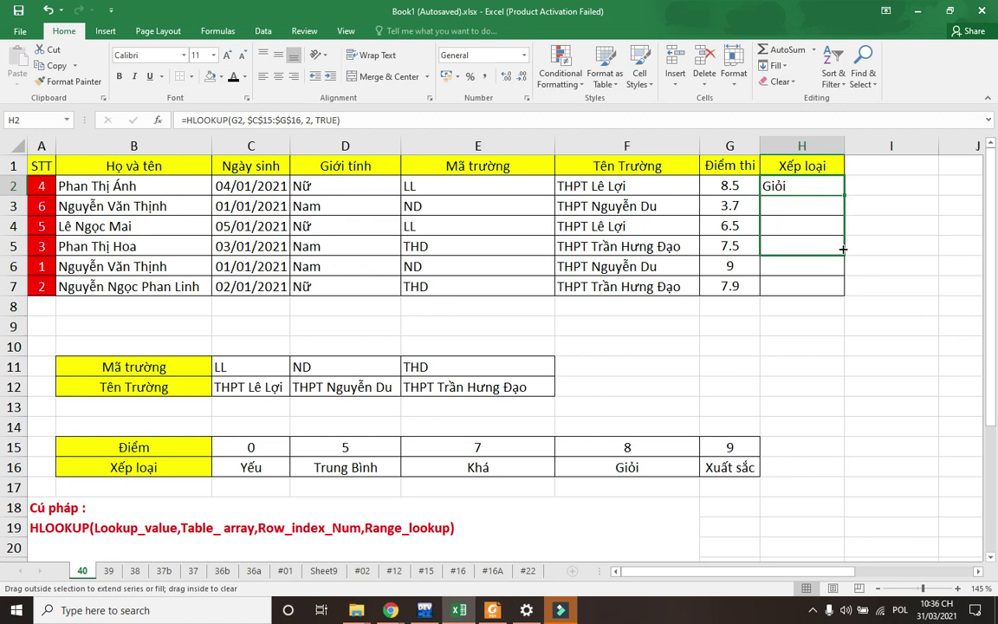
{"action": "left_click_drag", "start_coordinate": [839, 277], "coordinate": [776, 290]}
{"action": "left_click", "coordinate": [907, 323]}
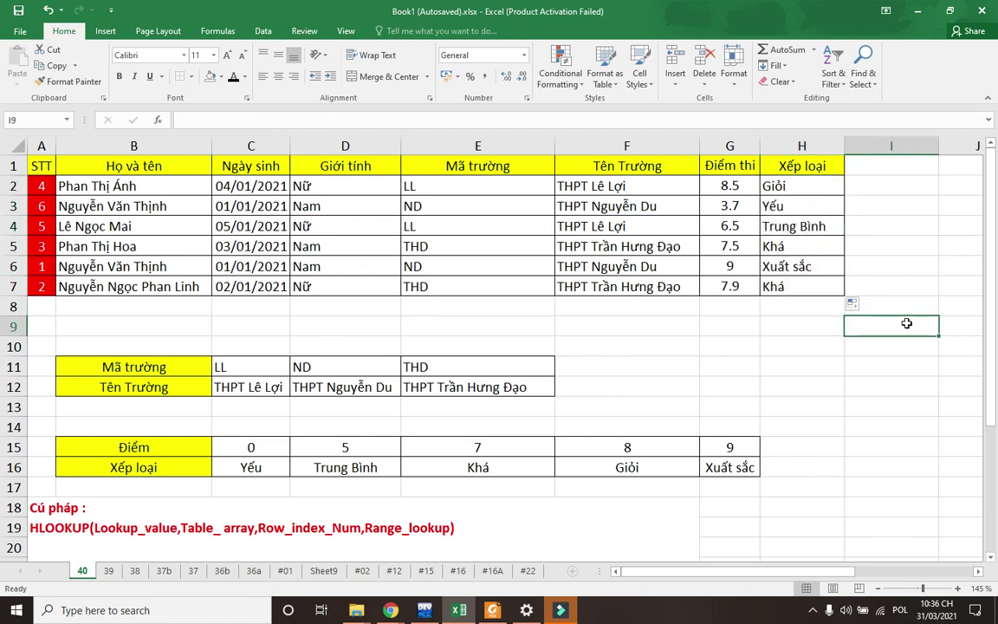
{"action": "left_click", "coordinate": [719, 201]}
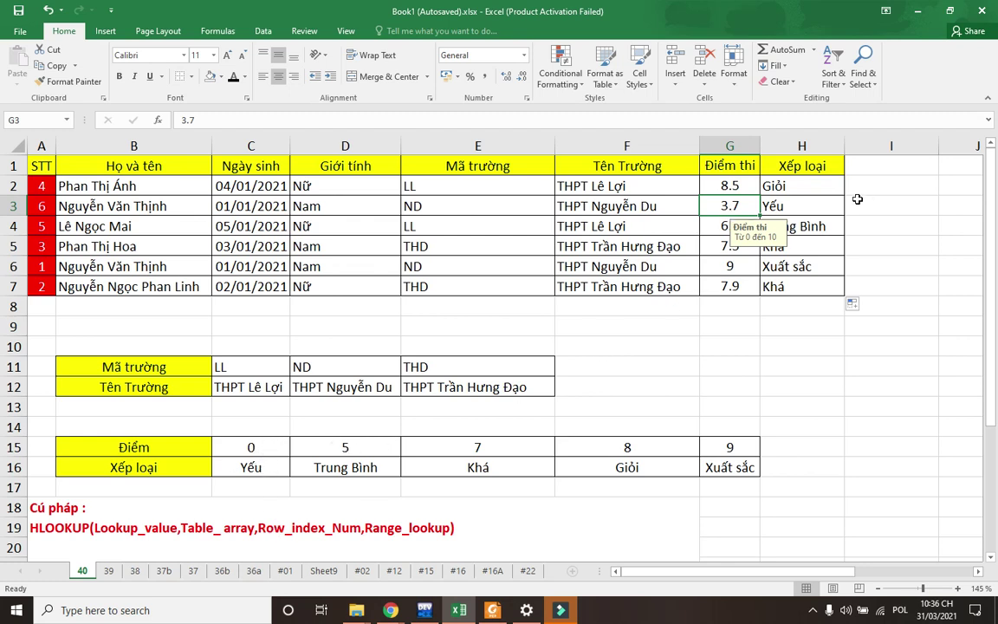
Change H2's match type to FALSE and fill down to H7, yielding #N/A except for score 9.
{"action": "left_click", "coordinate": [847, 206]}
{"action": "double_click", "coordinate": [767, 185]}
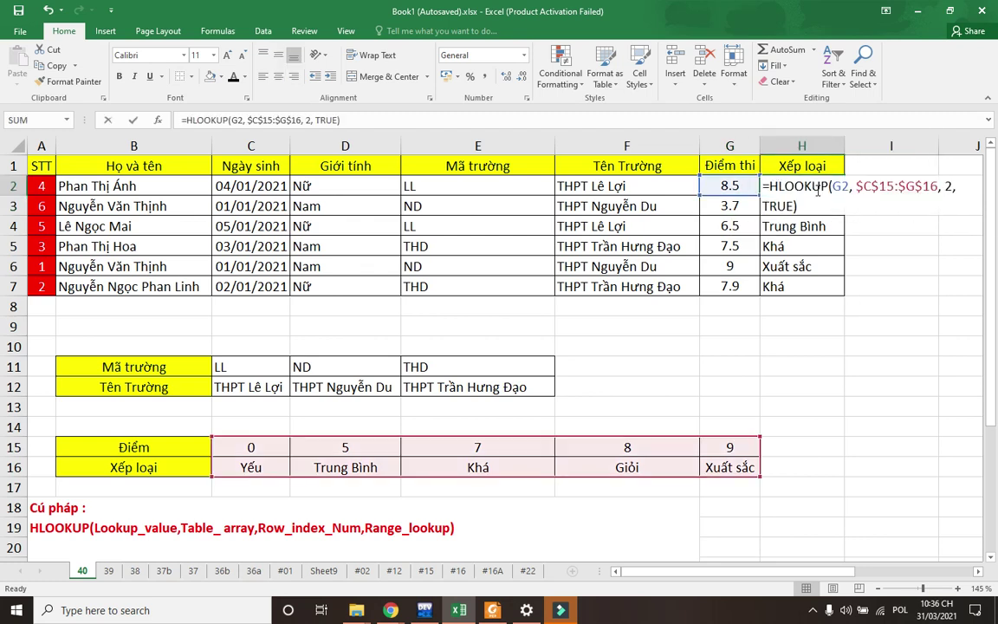
{"action": "double_click", "coordinate": [779, 206]}
{"action": "type", "text": "FALSE"}
{"action": "key", "text": "Return"}
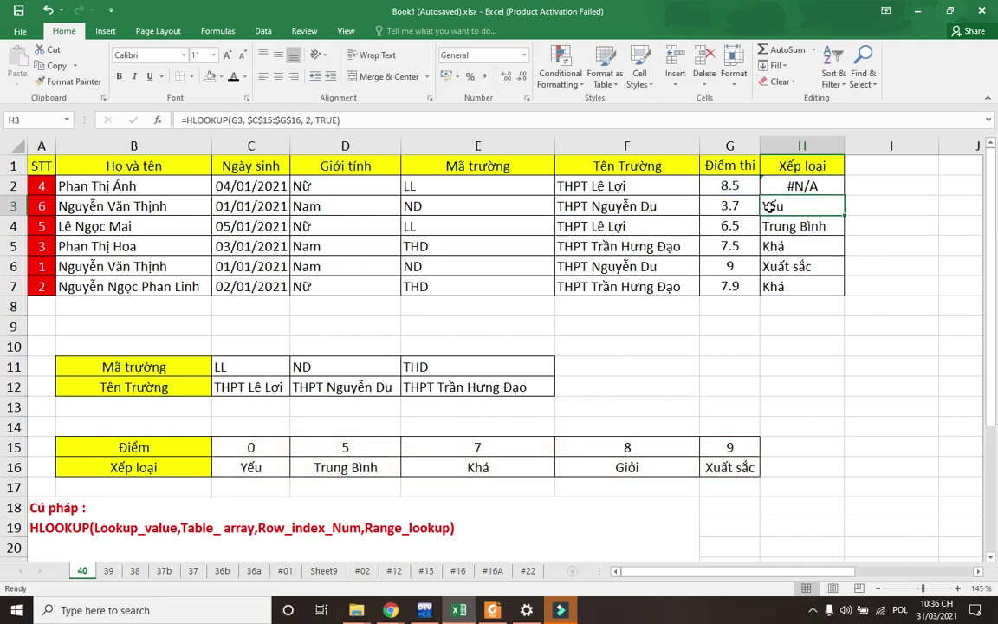
{"action": "left_click", "coordinate": [837, 186]}
{"action": "mouse_move", "coordinate": [841, 184]}
{"action": "left_mouse_down"}
{"action": "mouse_move", "coordinate": [832, 288]}
{"action": "mouse_move", "coordinate": [841, 290]}
{"action": "left_mouse_up"}
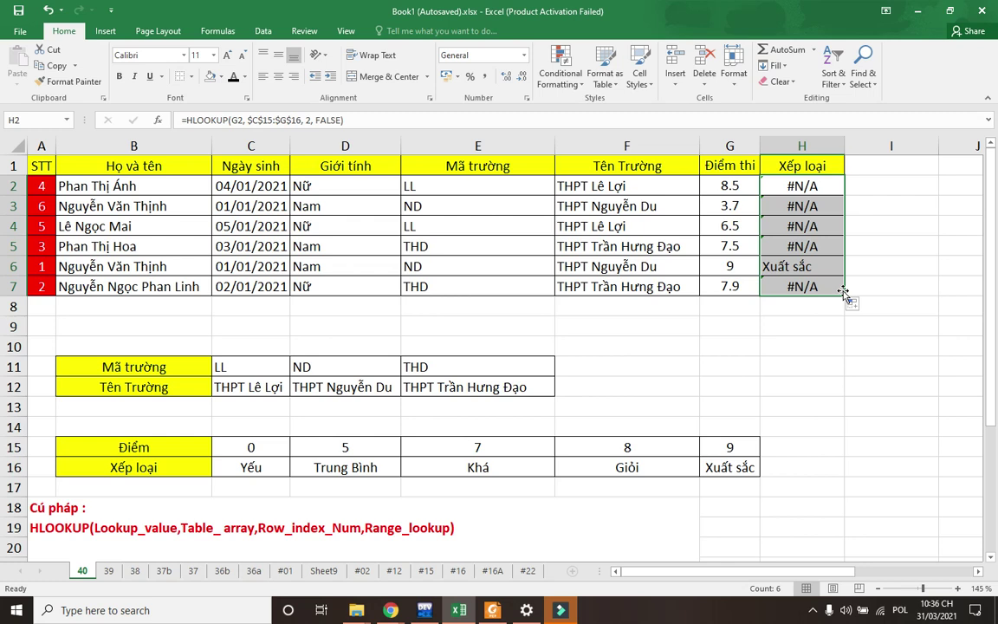
{"action": "double_click", "coordinate": [793, 187]}
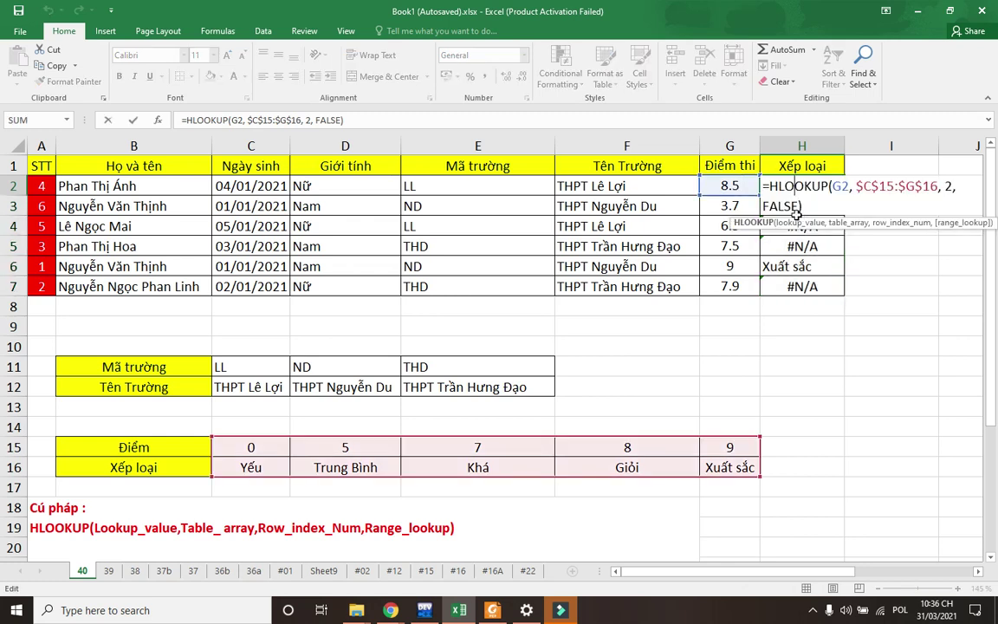
Switch H2's match type back to TRUE and copy the formula down to H7 again.
{"action": "double_click", "coordinate": [782, 206]}
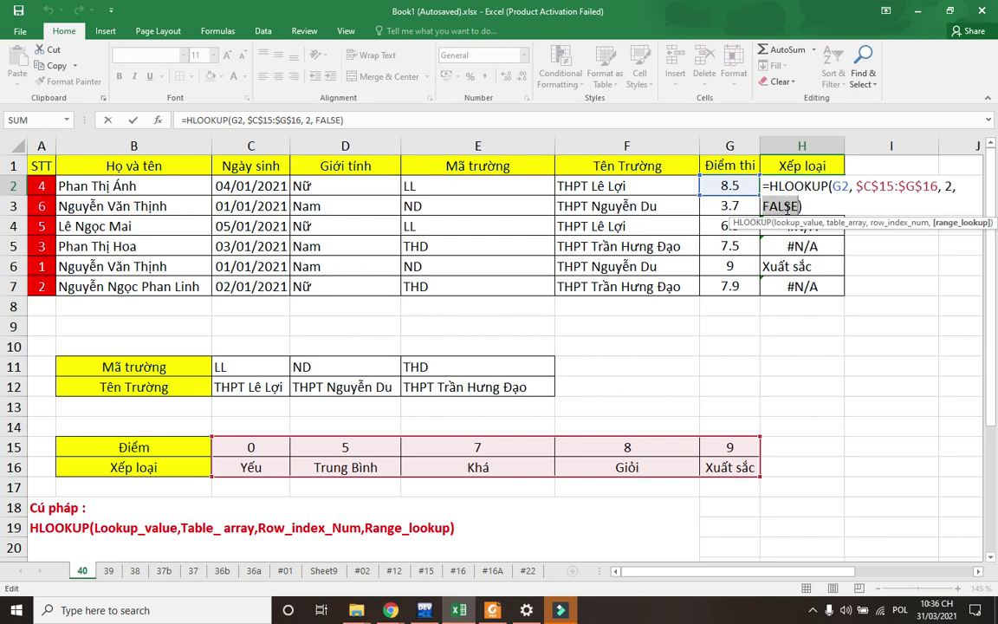
{"action": "type", "text": "TRUE"}
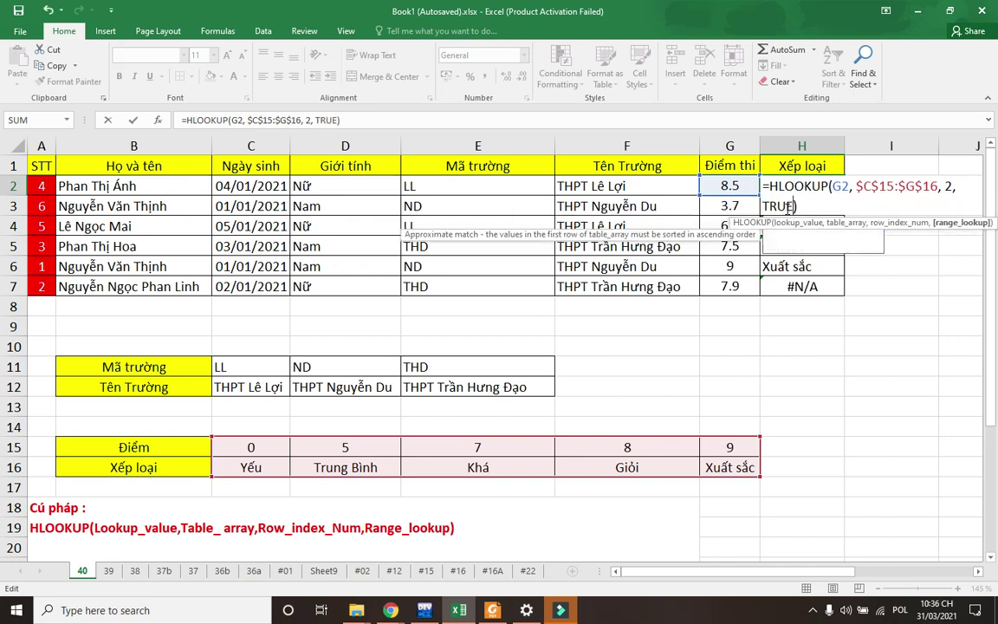
{"action": "key", "text": "Return"}
{"action": "key", "text": "Up"}
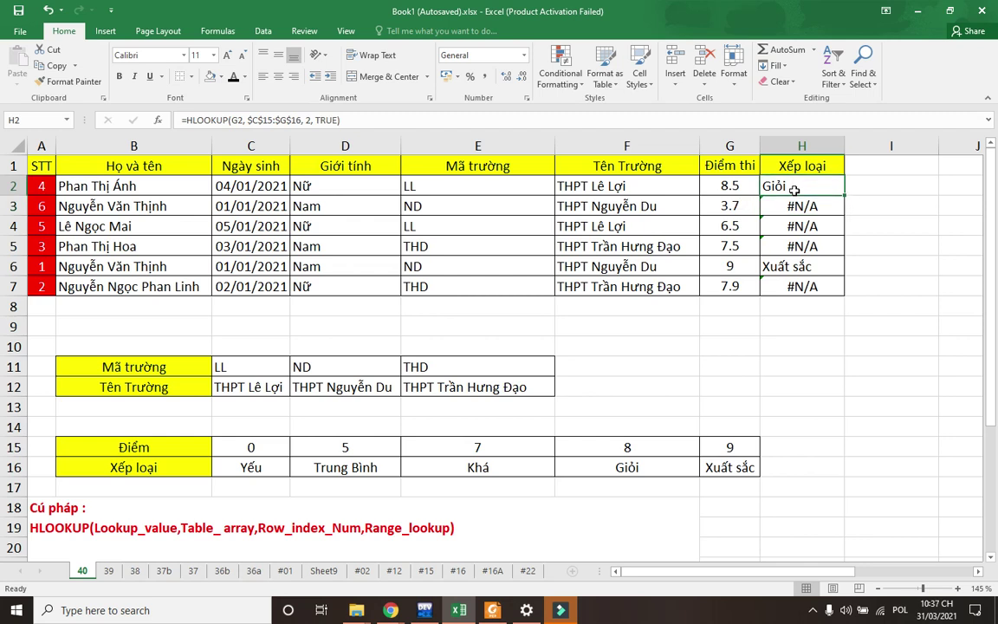
{"action": "left_click_drag", "start_coordinate": [843, 196], "coordinate": [839, 292]}
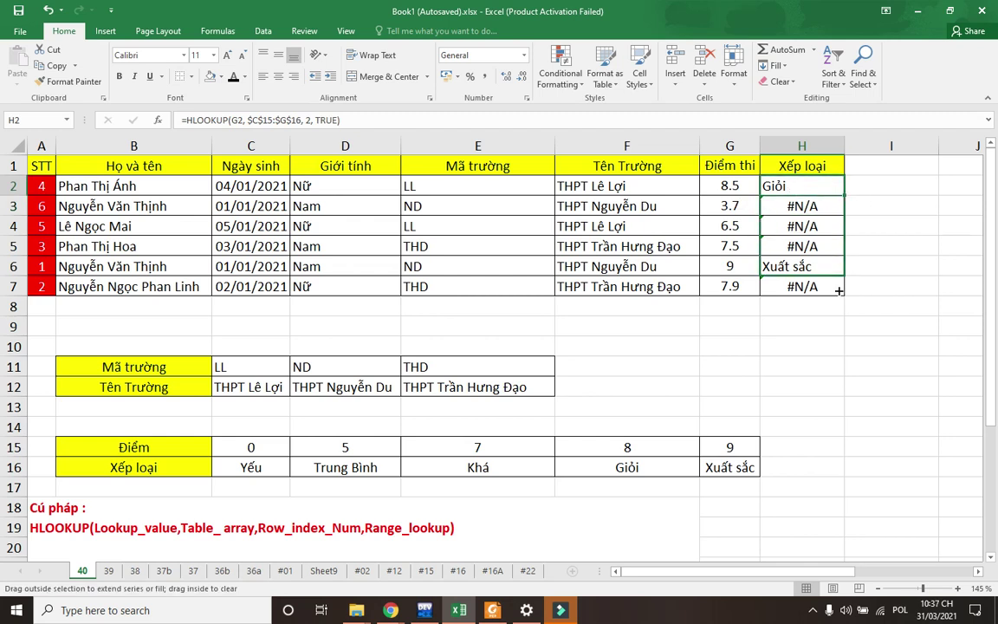